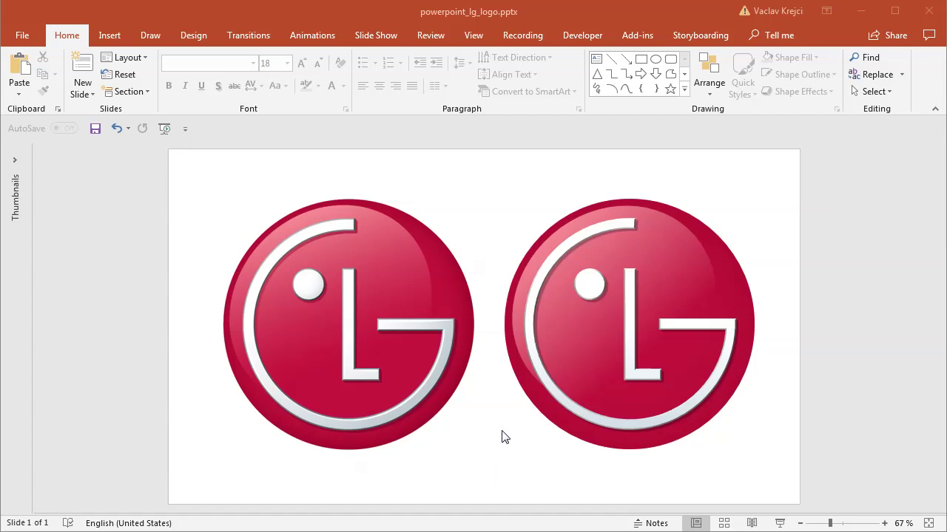
- Inspect both LG logos, selecting the right logo's group, its white dot and its L shape
{"action": "left_click", "coordinate": [400, 24]}
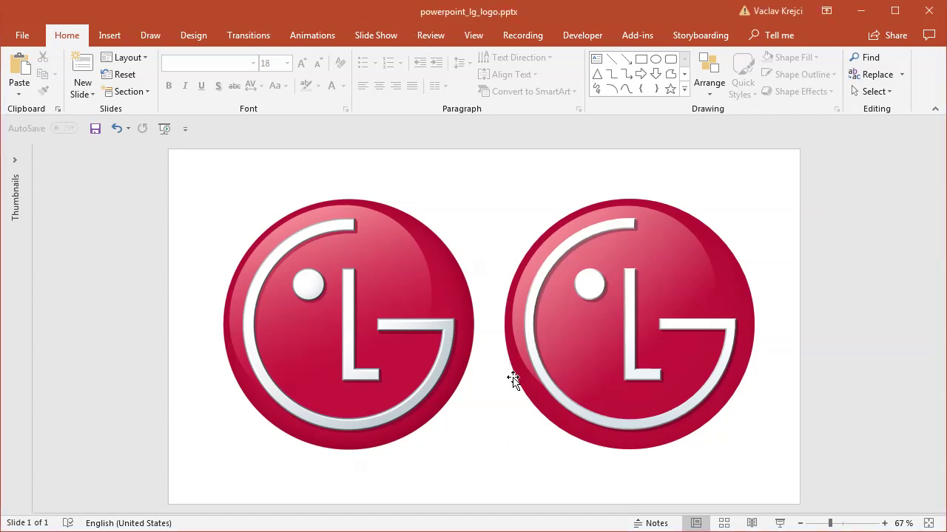
{"action": "left_click", "coordinate": [423, 330]}
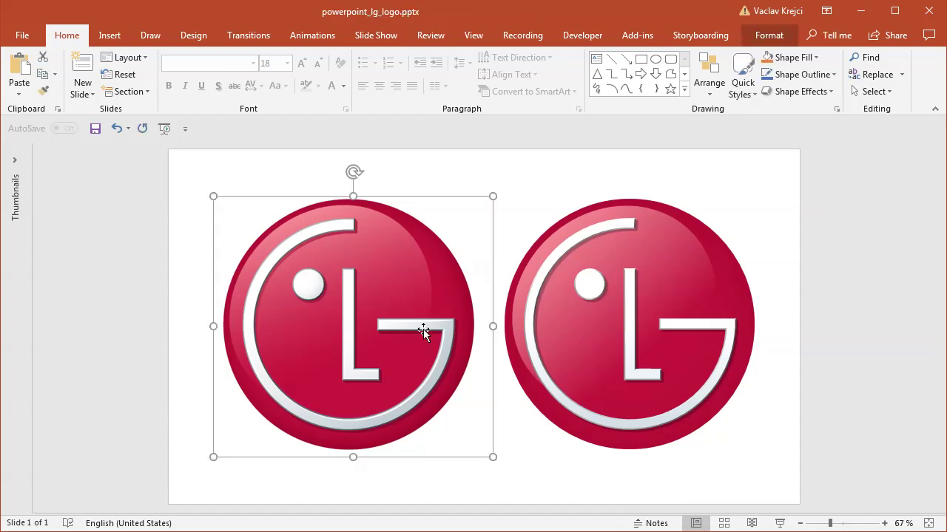
{"action": "left_click", "coordinate": [589, 308]}
{"action": "left_click", "coordinate": [656, 266]}
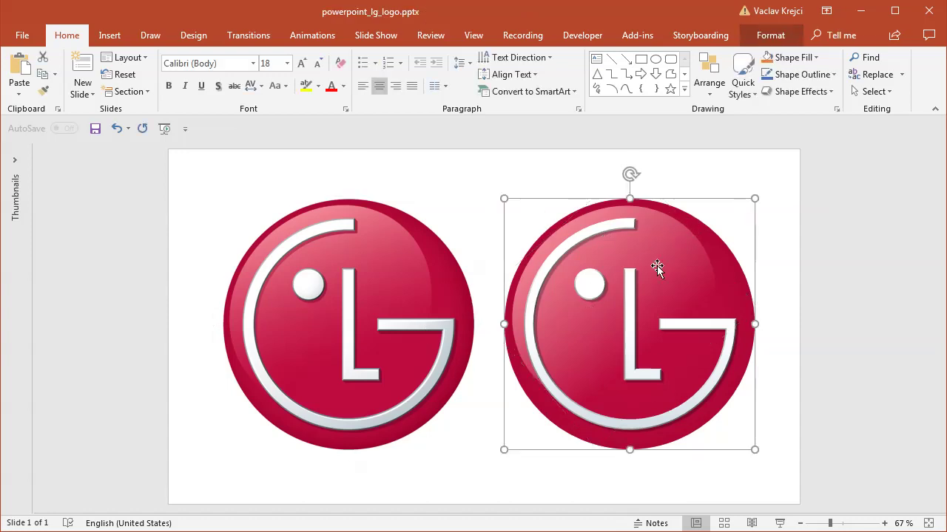
{"action": "left_click", "coordinate": [596, 285]}
{"action": "left_click", "coordinate": [592, 285]}
{"action": "left_click", "coordinate": [633, 309]}
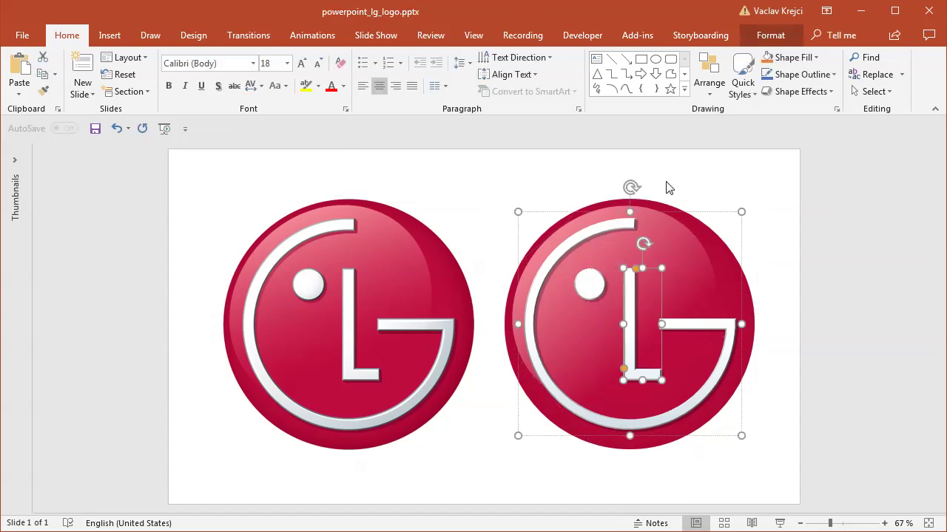
{"action": "left_click", "coordinate": [668, 188]}
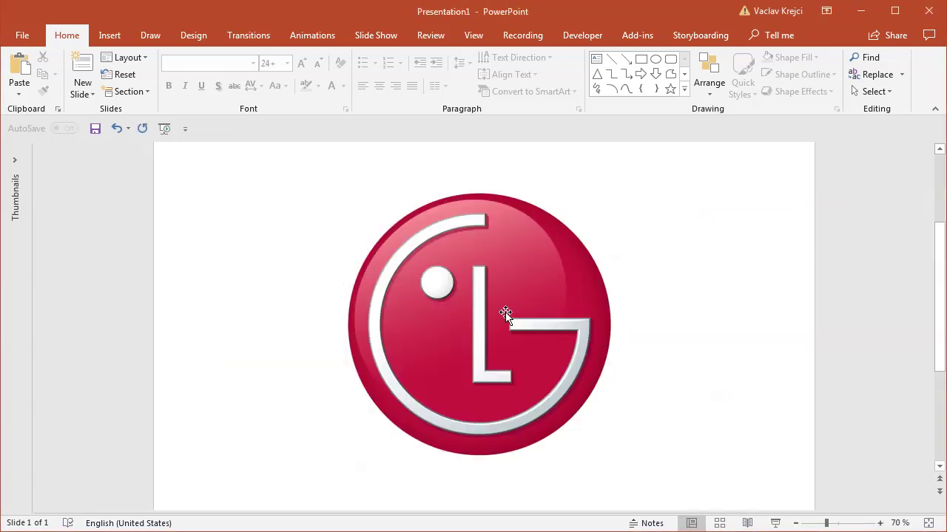
- Recolour the LG logo picture to Light Gray and zoom the slide to 112%
{"action": "left_click", "coordinate": [505, 313]}
{"action": "left_click", "coordinate": [747, 37]}
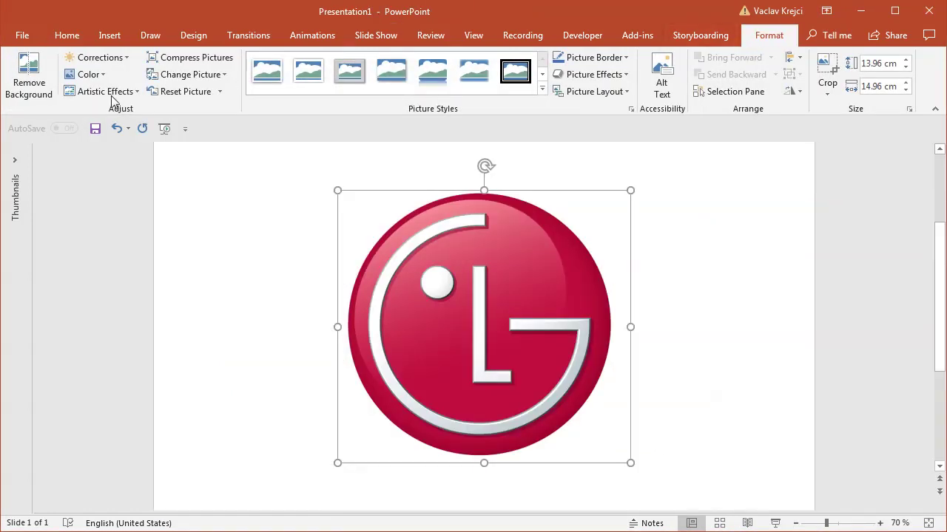
{"action": "left_click", "coordinate": [89, 75]}
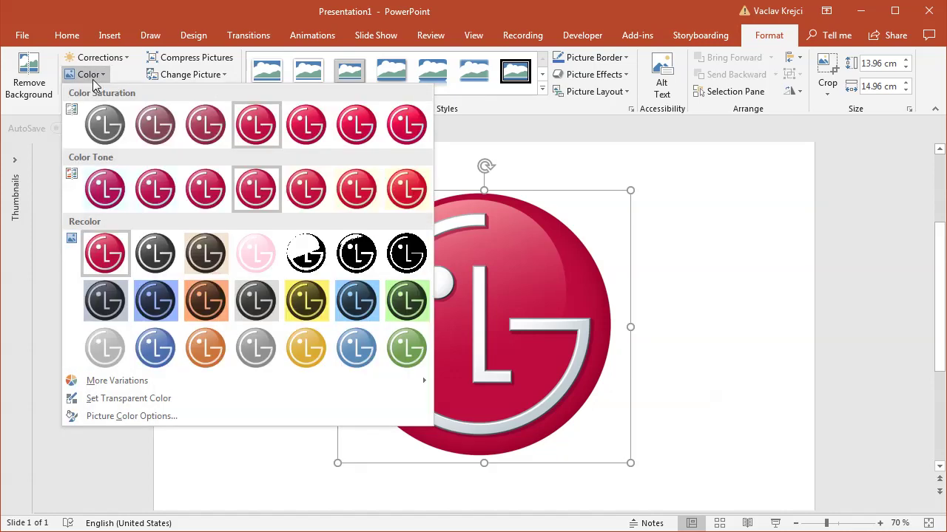
{"action": "left_click", "coordinate": [103, 352]}
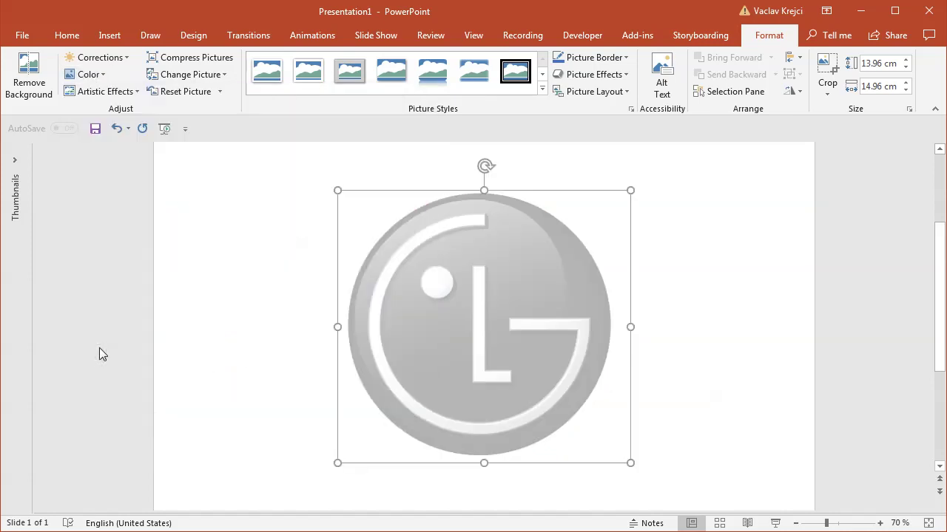
{"action": "left_click", "coordinate": [841, 524]}
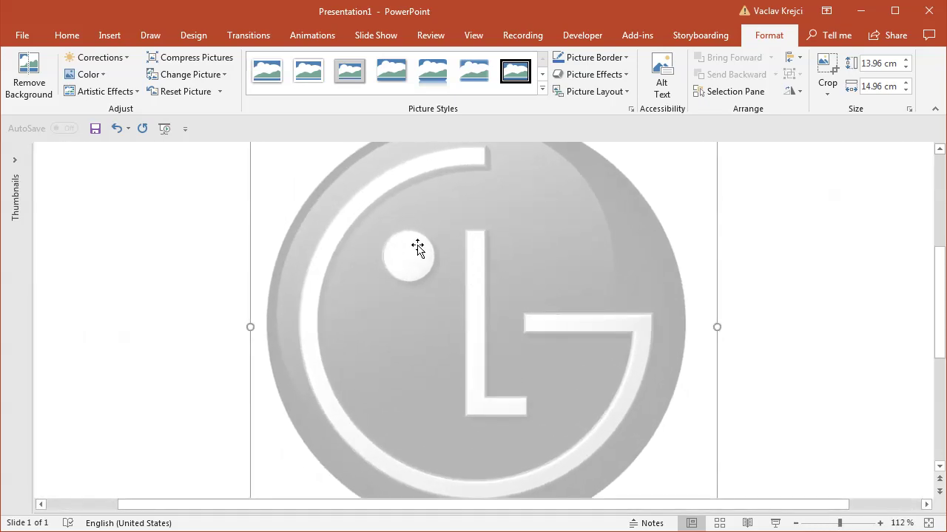
{"action": "left_click", "coordinate": [109, 36]}
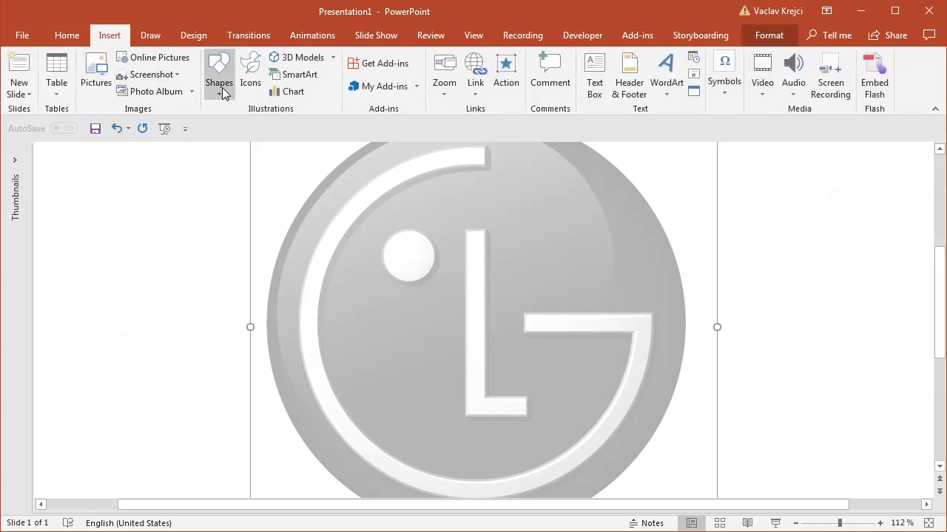
- Draw a small oval over the logo's white dot and nudge it into place
{"action": "left_click", "coordinate": [220, 83]}
{"action": "left_click", "coordinate": [271, 125]}
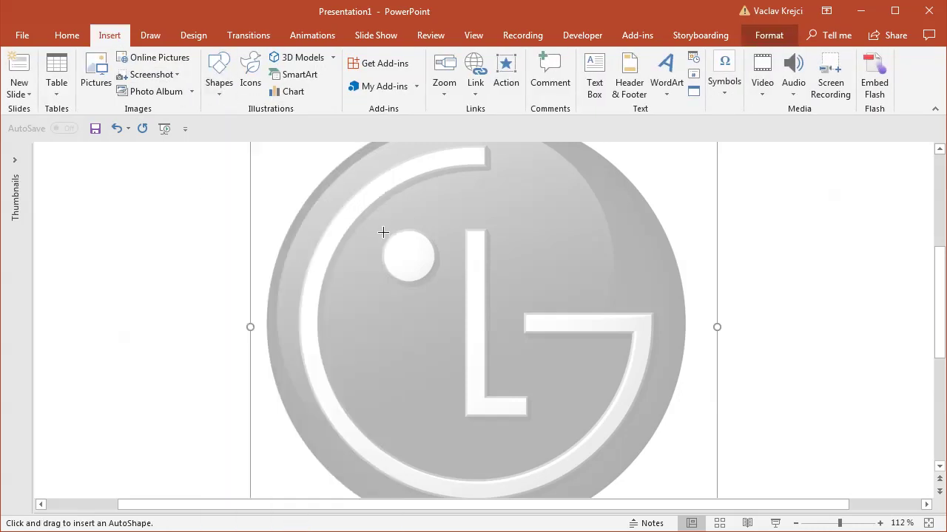
{"action": "left_click_drag", "start_coordinate": [412, 252], "coordinate": [439, 269]}
{"action": "key", "text": "Left"}
{"action": "key", "text": "Up"}
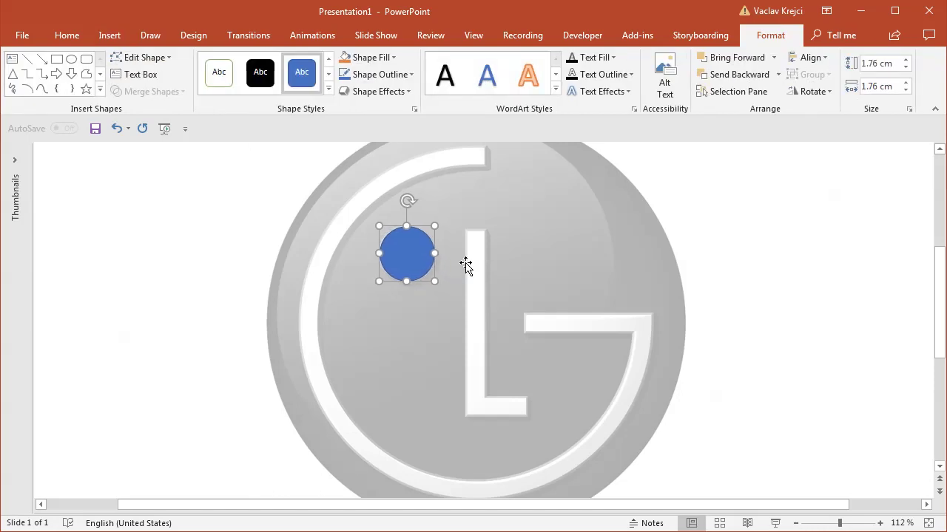
{"action": "key", "text": "Right"}
{"action": "key", "text": "Down"}
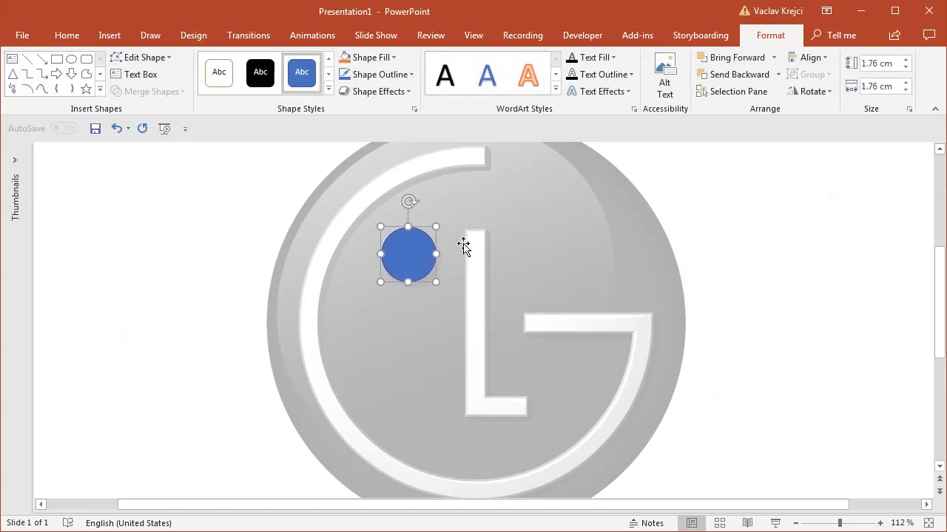
- Give the circle a light blue fill at about 69% transparency and set it as the default shape
{"action": "left_click", "coordinate": [368, 57]}
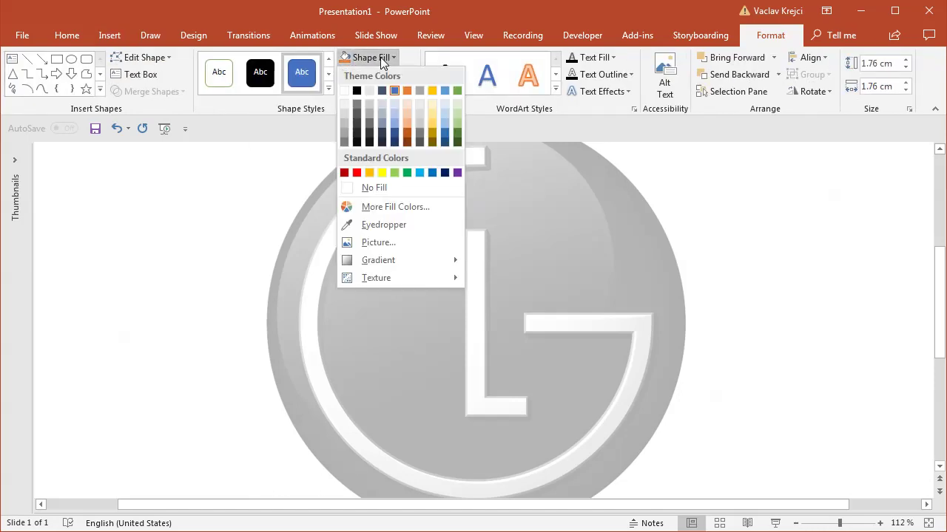
{"action": "left_click", "coordinate": [394, 208]}
{"action": "left_click_drag", "start_coordinate": [370, 391], "coordinate": [425, 392]}
{"action": "left_click", "coordinate": [560, 142]}
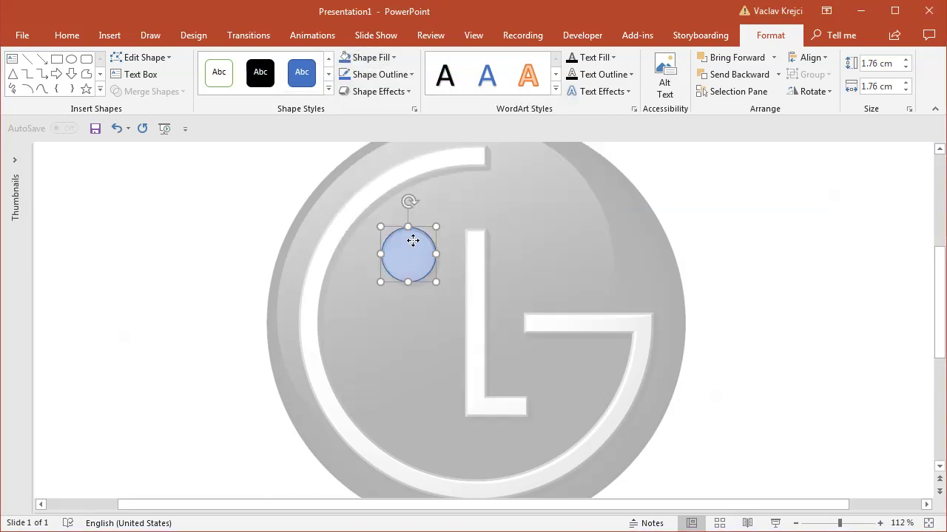
{"action": "right_click", "coordinate": [413, 240]}
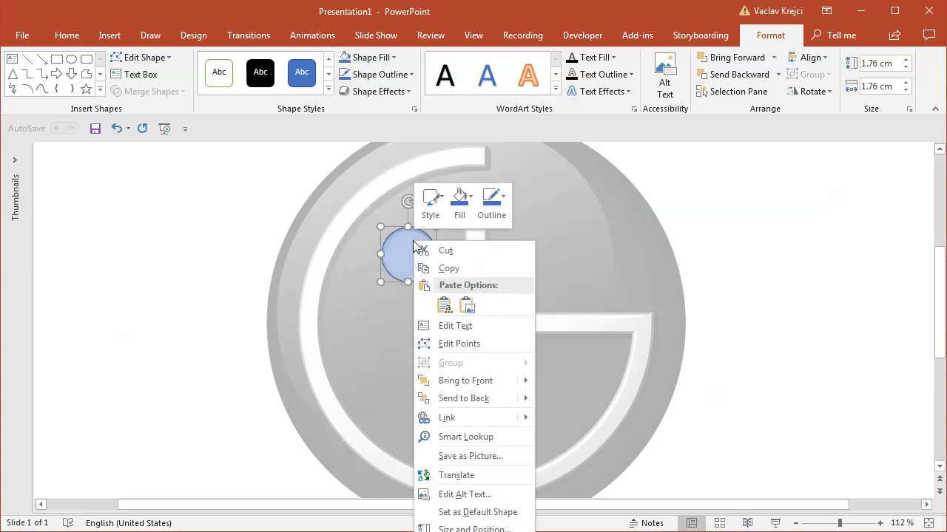
{"action": "left_click", "coordinate": [512, 514]}
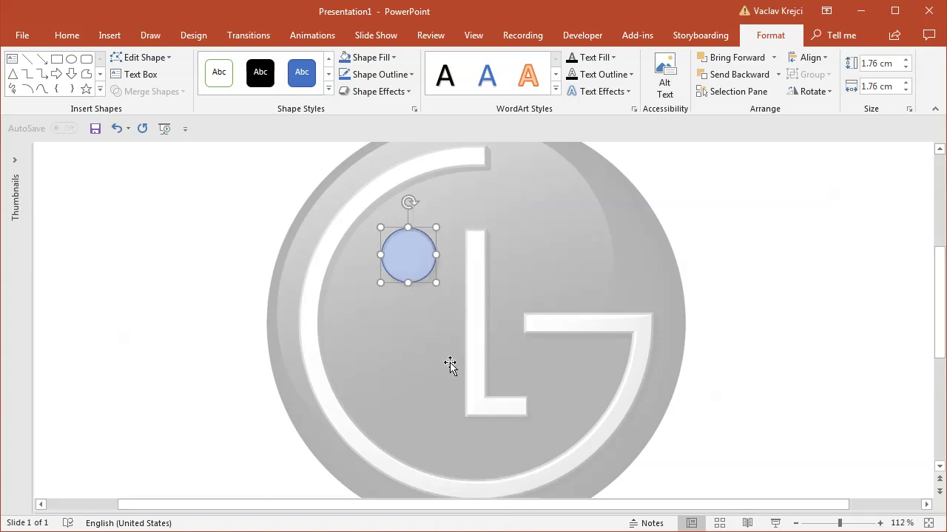
{"action": "key", "text": "ctrl+Down"}
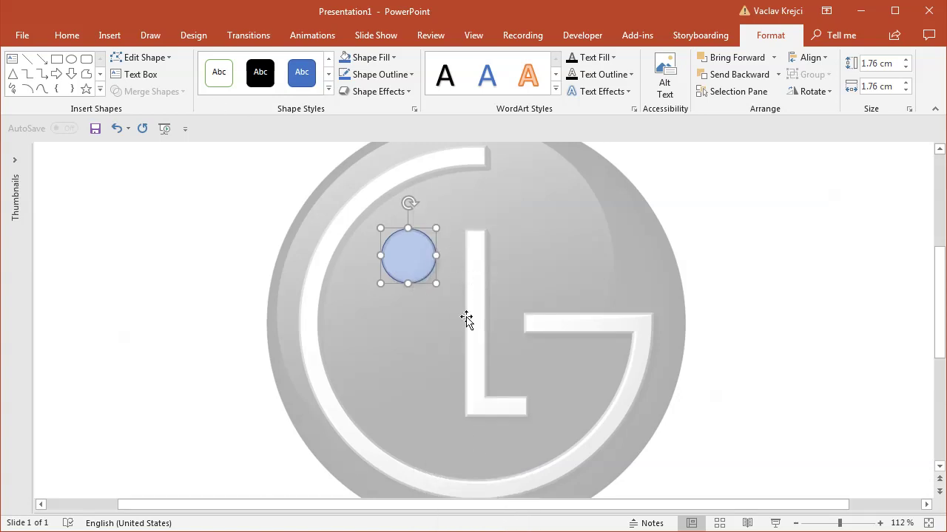
- Draw a 6.05 × 1.97 cm L-shape over the logo's L, thinning its stem and foot to match
{"action": "left_click", "coordinate": [108, 36]}
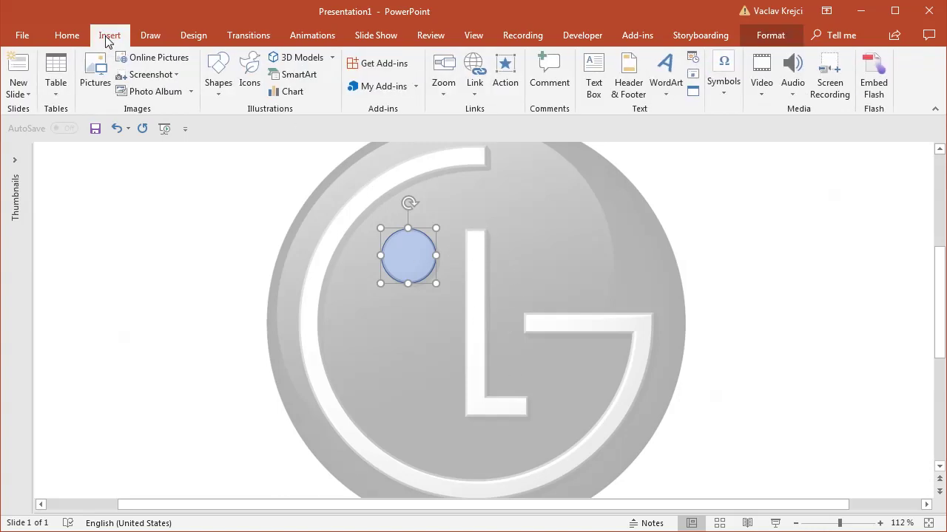
{"action": "left_click", "coordinate": [219, 83]}
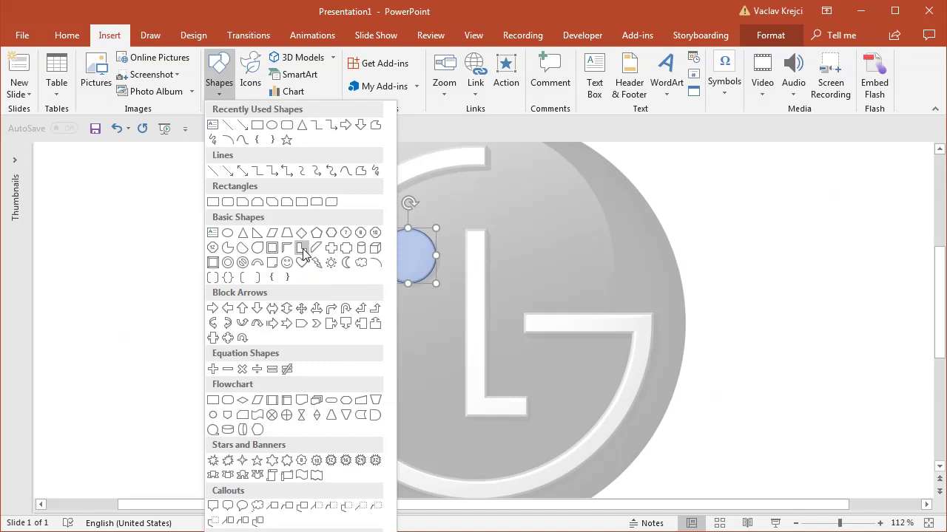
{"action": "left_click", "coordinate": [301, 249]}
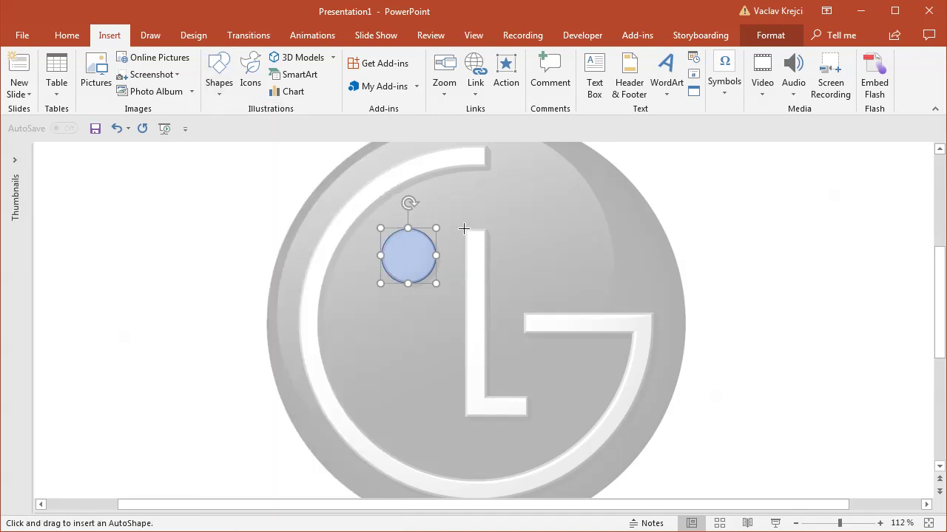
{"action": "left_click_drag", "start_coordinate": [463, 228], "coordinate": [526, 419]}
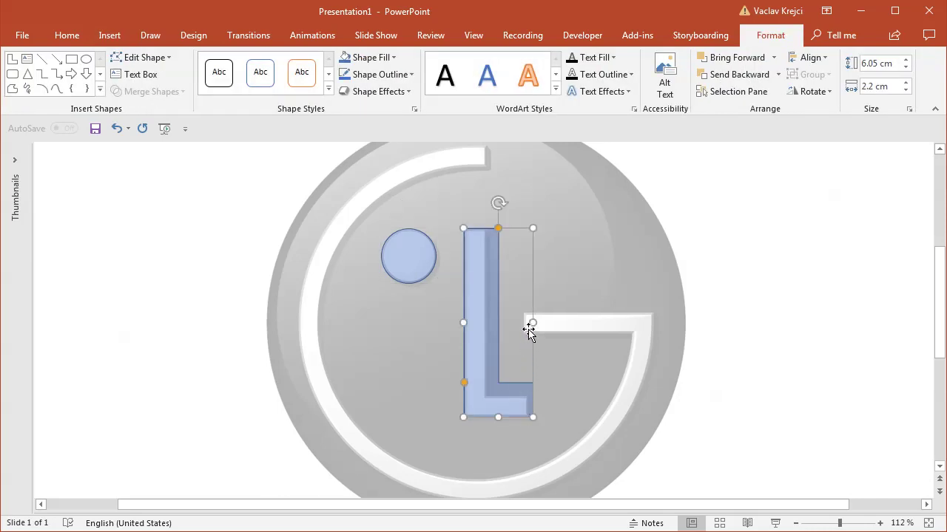
{"action": "left_click_drag", "start_coordinate": [527, 322], "coordinate": [525, 323]}
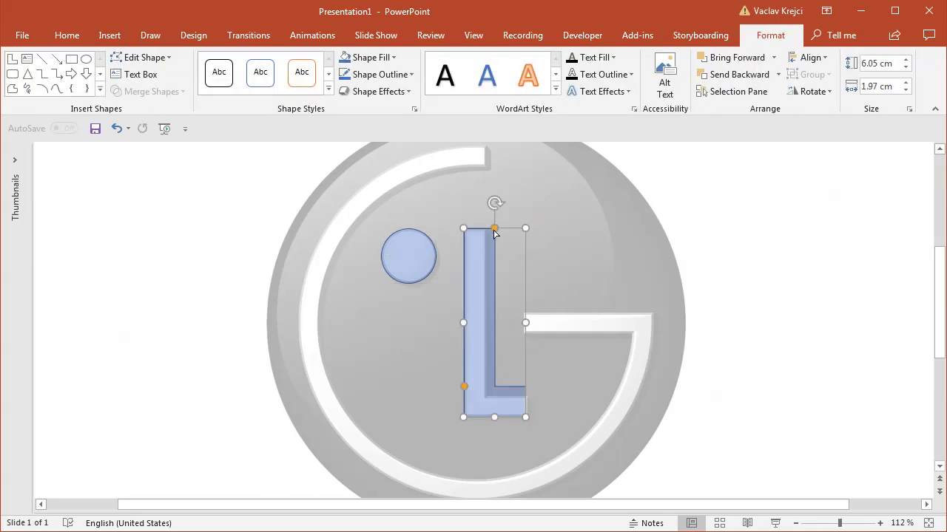
{"action": "left_click_drag", "start_coordinate": [495, 234], "coordinate": [486, 235]}
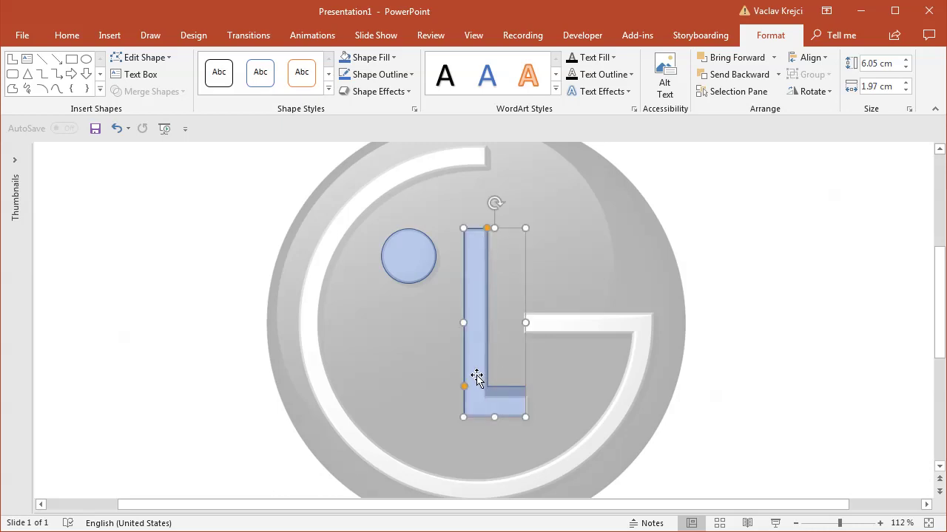
{"action": "left_click_drag", "start_coordinate": [464, 388], "coordinate": [465, 399]}
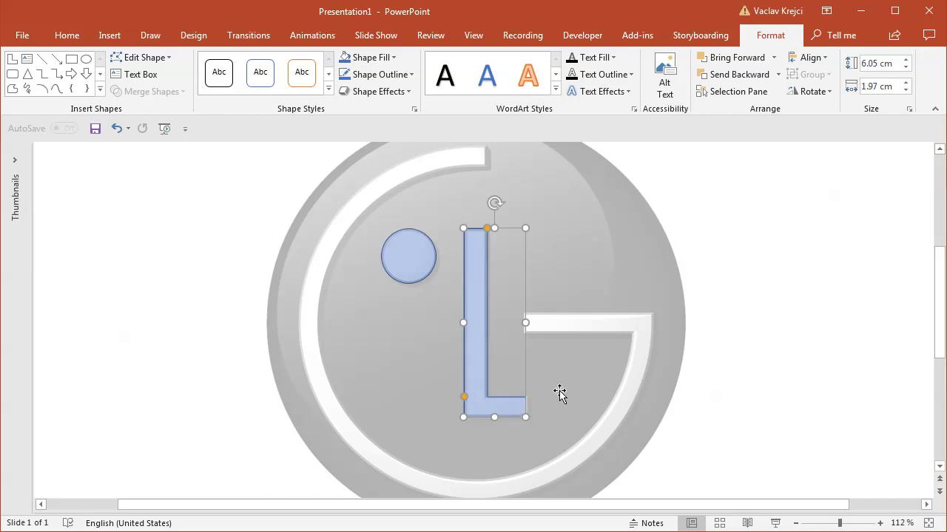
{"action": "left_click", "coordinate": [795, 523]}
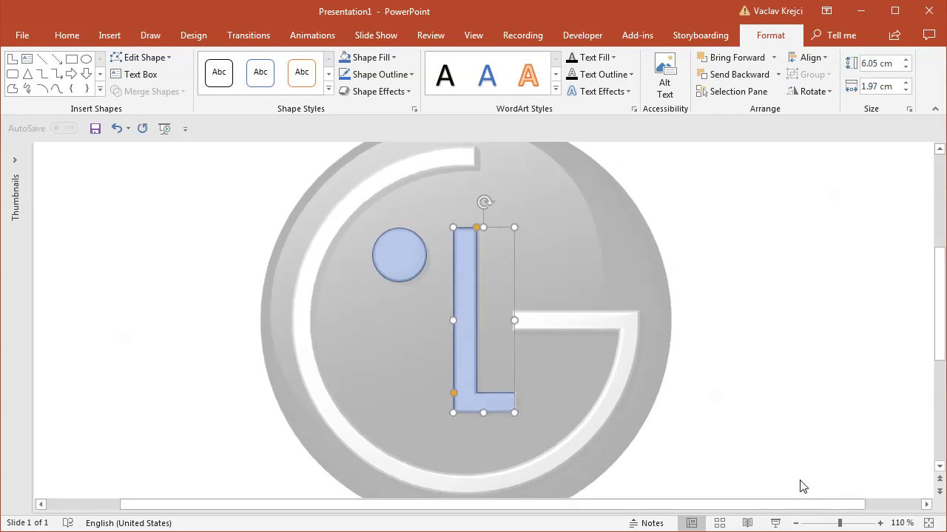
{"action": "left_click", "coordinate": [796, 523]}
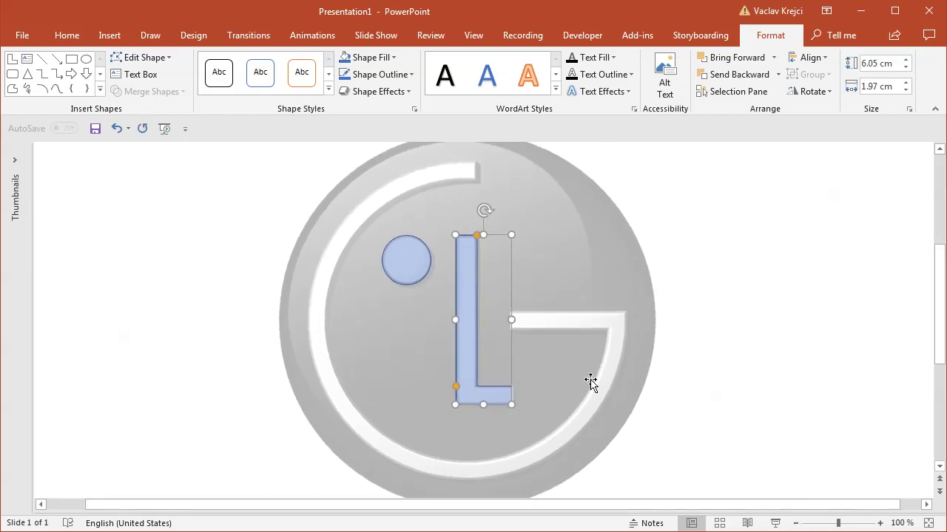
- Draw a block arc over the G and extend and size it to 11.4 cm to follow the curve
{"action": "left_click", "coordinate": [109, 35]}
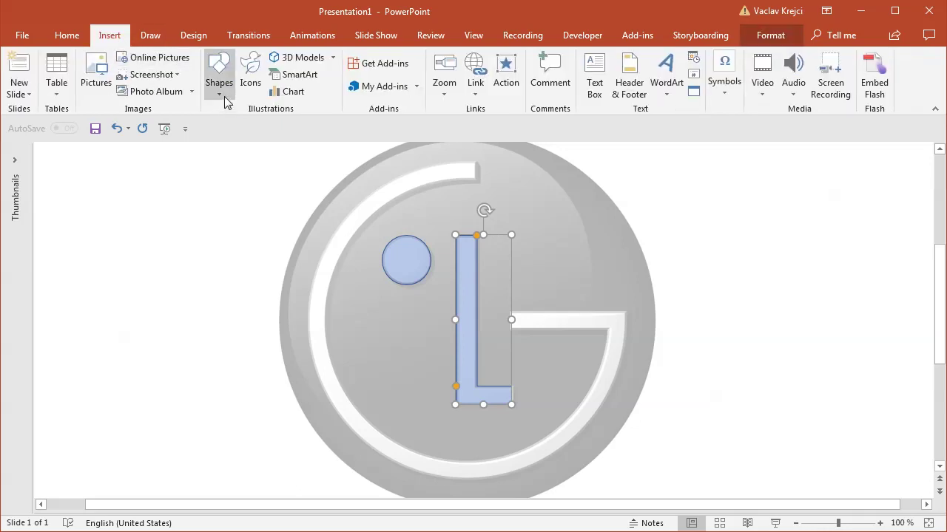
{"action": "left_click", "coordinate": [220, 80]}
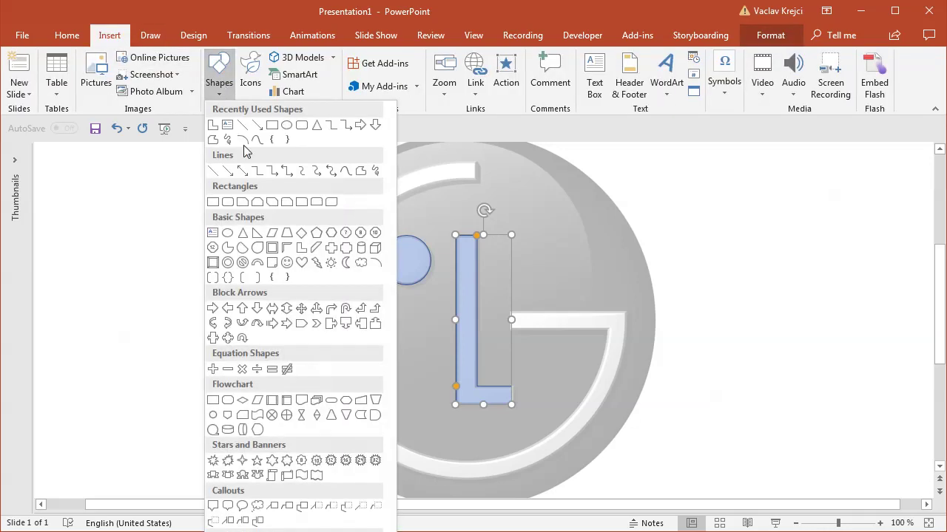
{"action": "left_click", "coordinate": [257, 264]}
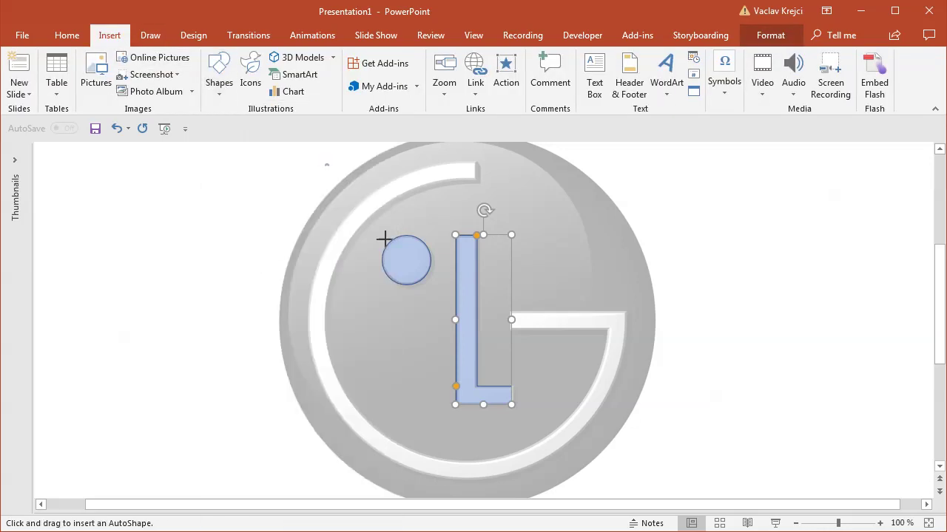
{"action": "left_click_drag", "start_coordinate": [324, 163], "coordinate": [623, 443]}
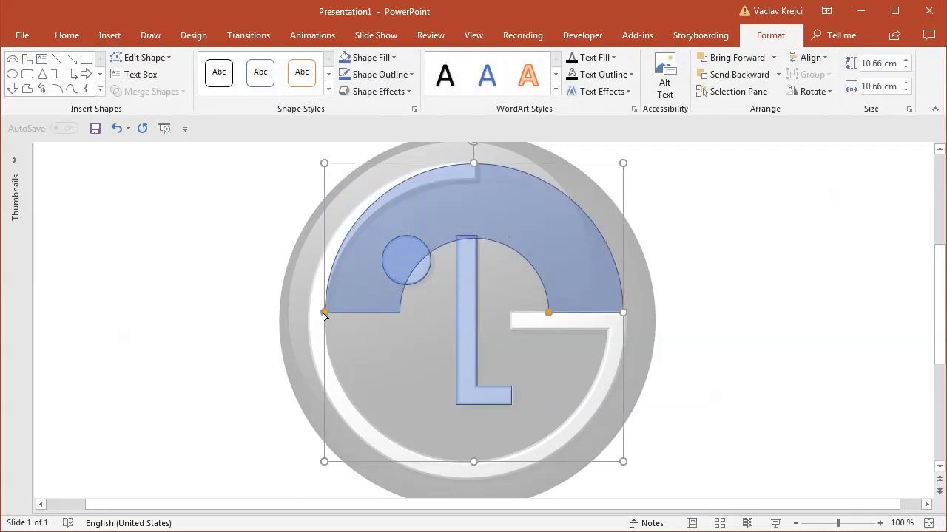
{"action": "left_click_drag", "start_coordinate": [324, 313], "coordinate": [559, 357]}
{"action": "left_click_drag", "start_coordinate": [616, 466], "coordinate": [626, 480]}
{"action": "left_click_drag", "start_coordinate": [307, 164], "coordinate": [306, 160]}
{"action": "key", "text": "Escape"}
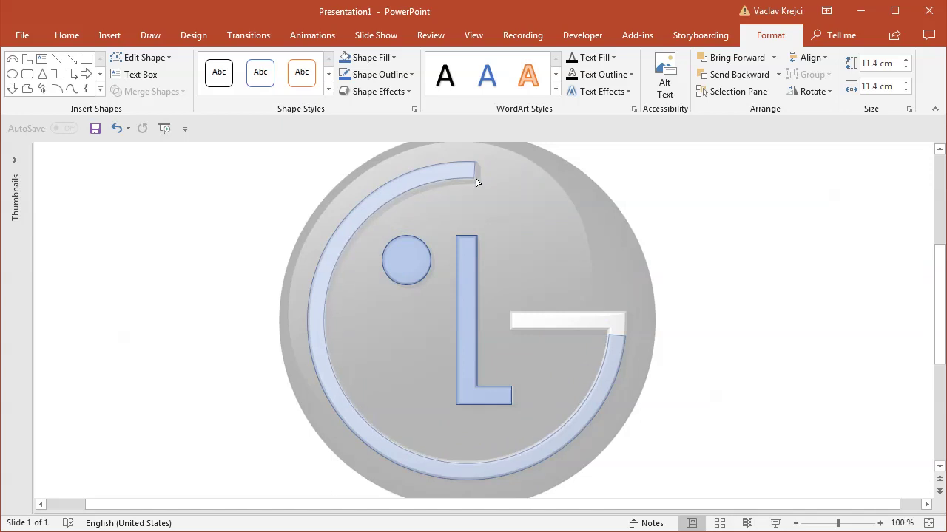
- Try raising the arc's lower end to the G's bar, undo it, and zoom in on the joint
{"action": "left_click", "coordinate": [476, 177]}
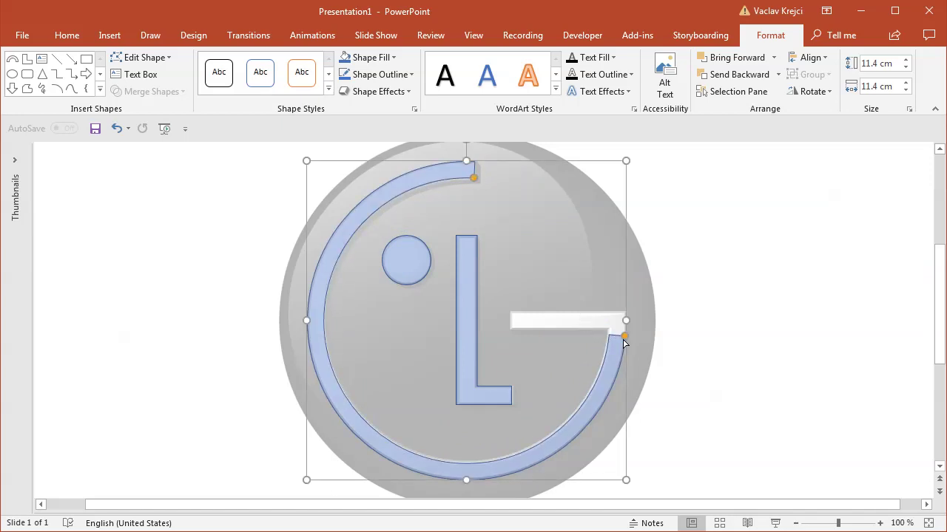
{"action": "left_click_drag", "start_coordinate": [624, 340], "coordinate": [625, 322]}
{"action": "key", "text": "ctrl+z"}
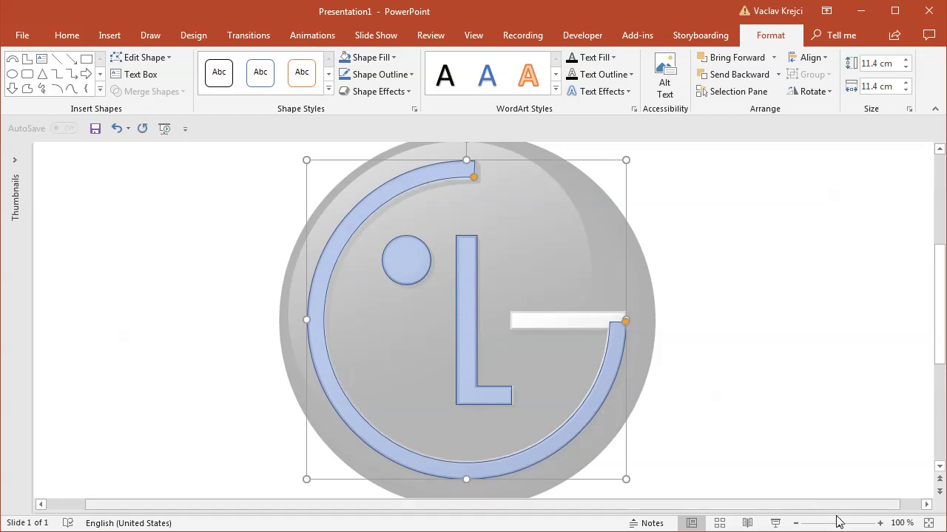
{"action": "left_click_drag", "start_coordinate": [840, 524], "coordinate": [865, 524]}
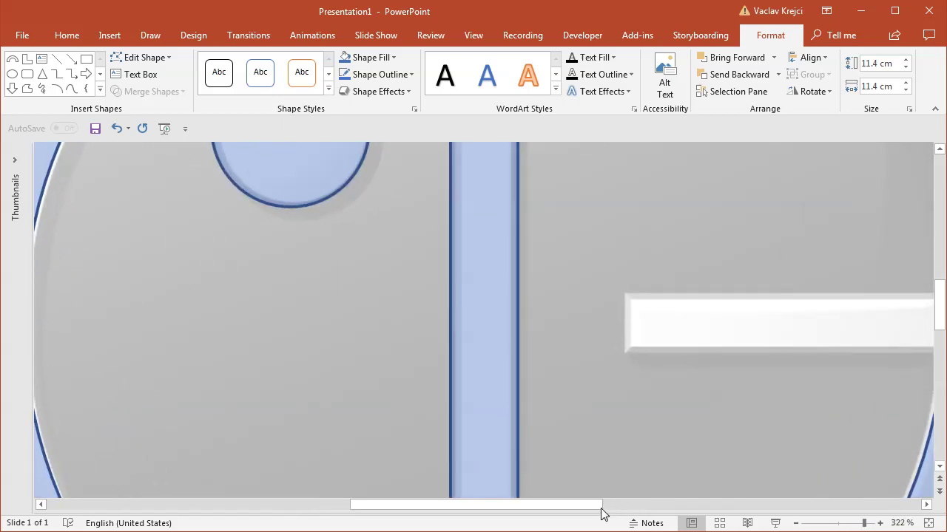
{"action": "left_click_drag", "start_coordinate": [599, 505], "coordinate": [665, 505]}
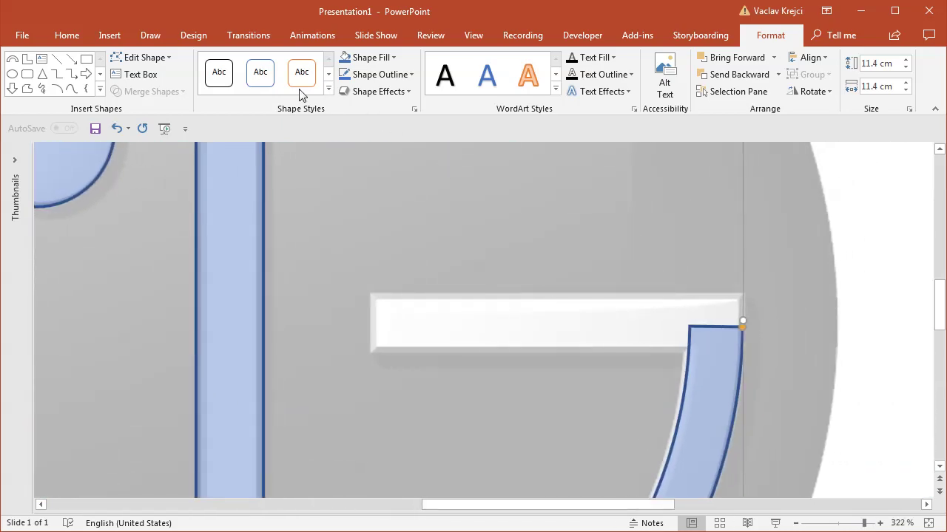
{"action": "left_click", "coordinate": [111, 35]}
- Draw a rectangle over the G's horizontal bar
{"action": "left_click", "coordinate": [219, 93]}
{"action": "left_click", "coordinate": [270, 121]}
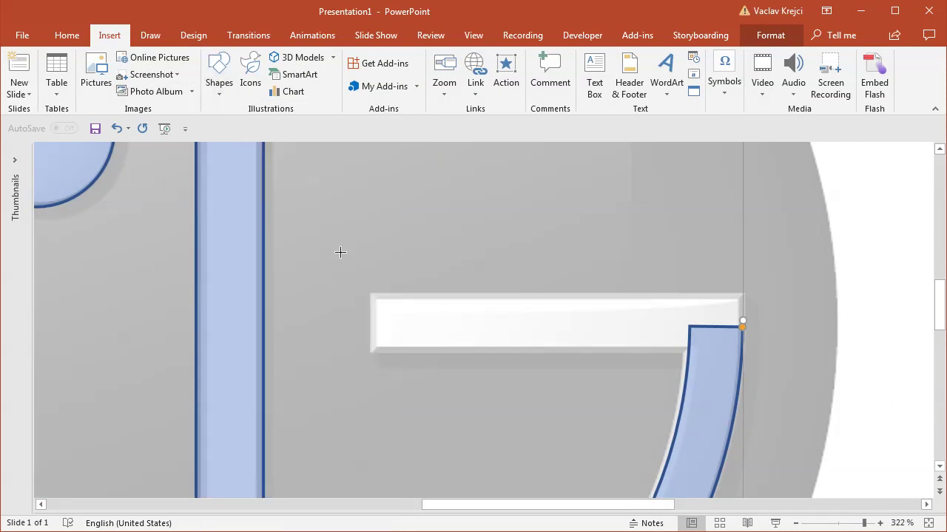
{"action": "mouse_move", "coordinate": [369, 292]}
{"action": "left_mouse_down"}
{"action": "mouse_move", "coordinate": [680, 342]}
{"action": "mouse_move", "coordinate": [737, 330]}
{"action": "mouse_move", "coordinate": [744, 347]}
{"action": "left_mouse_up"}
{"action": "key", "text": "Escape"}
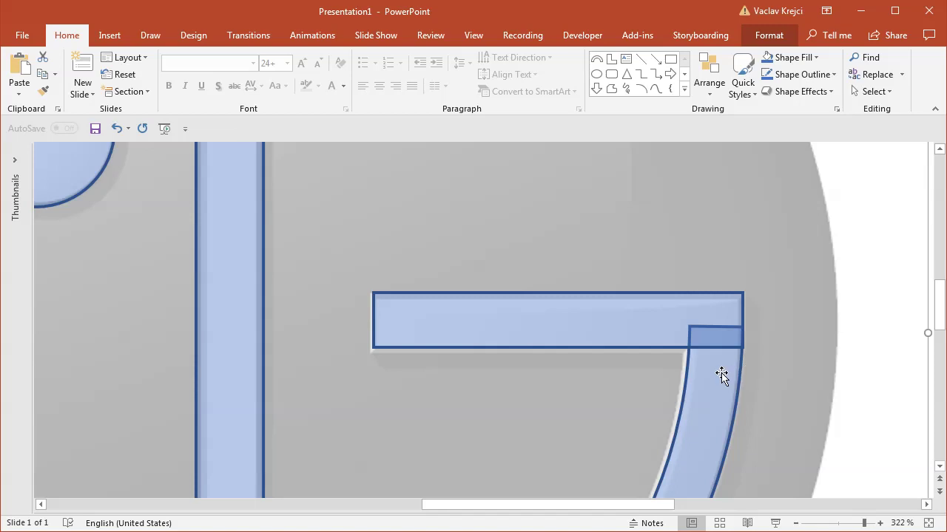
{"action": "left_click", "coordinate": [843, 525]}
- Union the bar rectangle with the arc into one G shape
{"action": "left_click", "coordinate": [595, 319]}
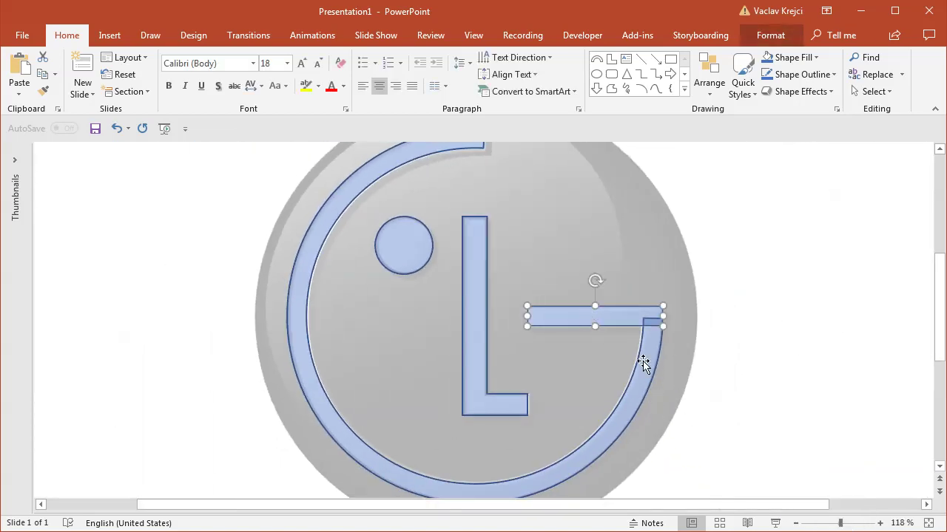
{"action": "left_click", "coordinate": [770, 35]}
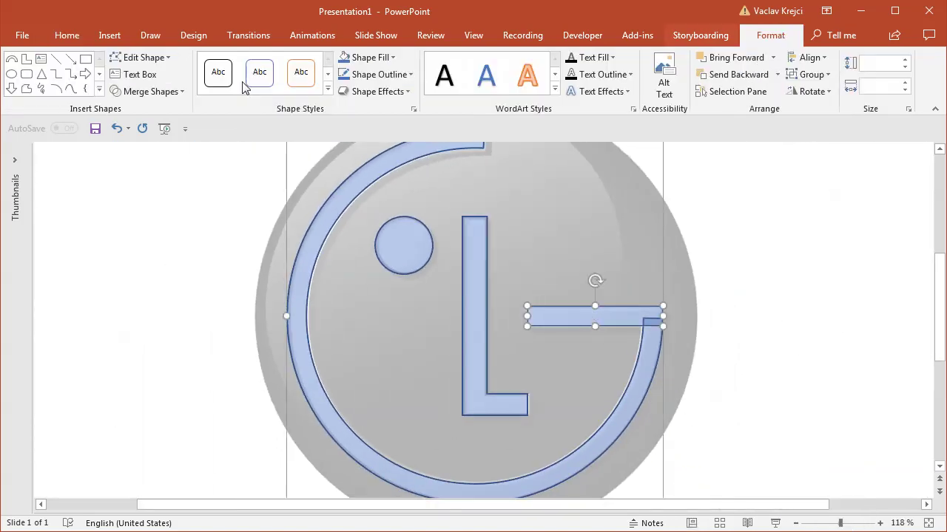
{"action": "left_click", "coordinate": [141, 91]}
{"action": "left_click", "coordinate": [136, 115]}
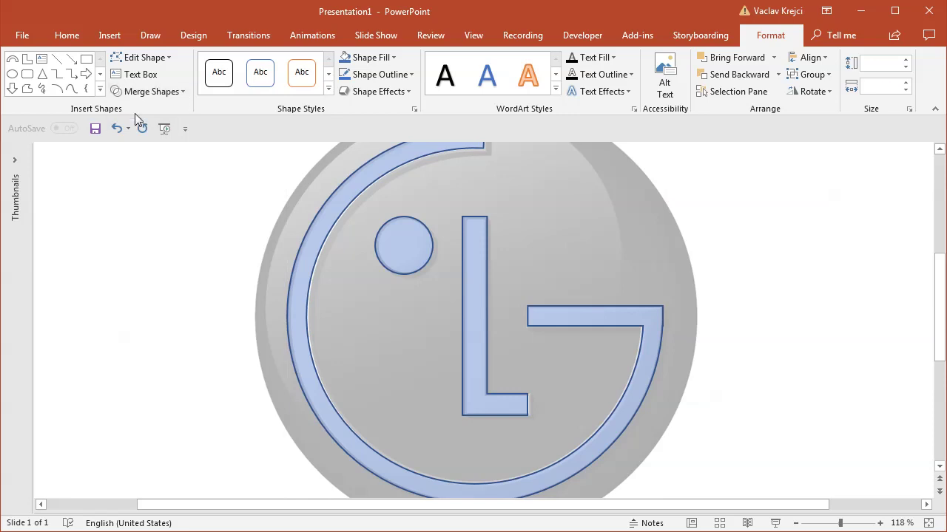
{"action": "left_click", "coordinate": [832, 524]}
{"action": "left_click", "coordinate": [697, 310]}
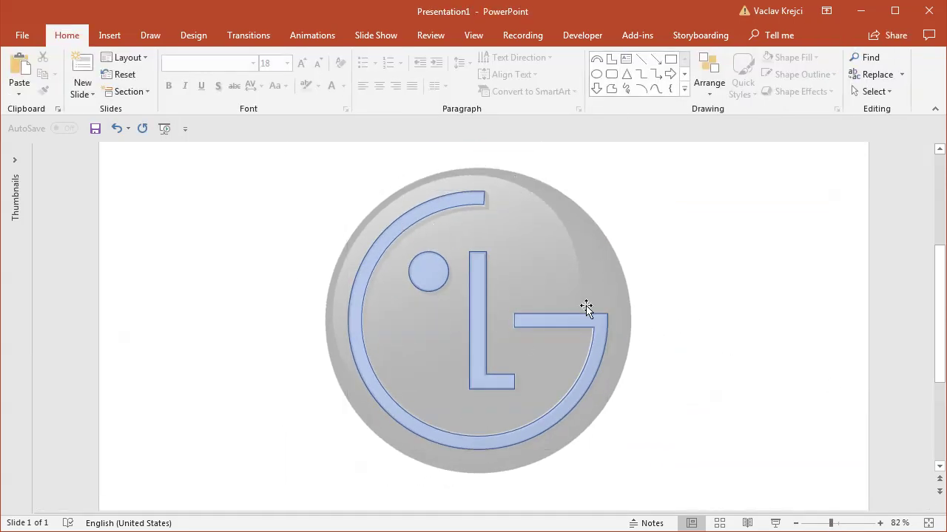
- Draw a 13.38 cm circle over the whole logo and snap it onto the grey disc
{"action": "left_click", "coordinate": [114, 38]}
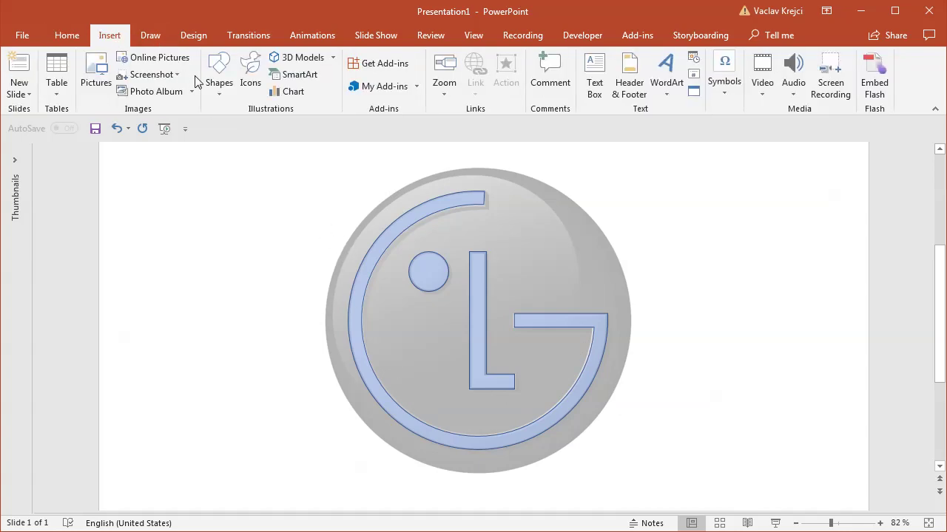
{"action": "left_click", "coordinate": [219, 74]}
{"action": "left_click", "coordinate": [315, 124]}
{"action": "mouse_move", "coordinate": [337, 159]}
{"action": "left_mouse_down"}
{"action": "mouse_move", "coordinate": [540, 333]}
{"action": "mouse_move", "coordinate": [641, 402]}
{"action": "left_mouse_up"}
{"action": "left_click_drag", "start_coordinate": [624, 295], "coordinate": [601, 277]}
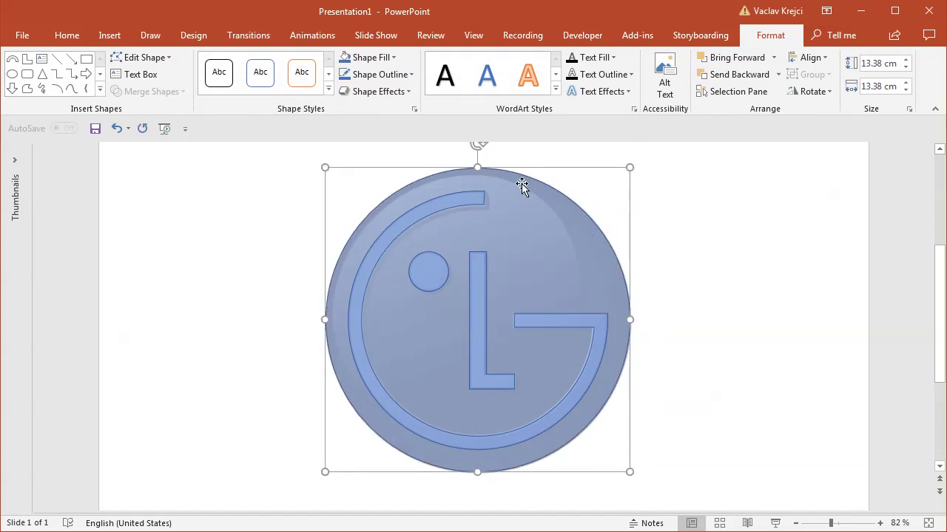
- Hide the large circle, merged G, L shape and dot in the Selection Pane
{"action": "left_click", "coordinate": [732, 91]}
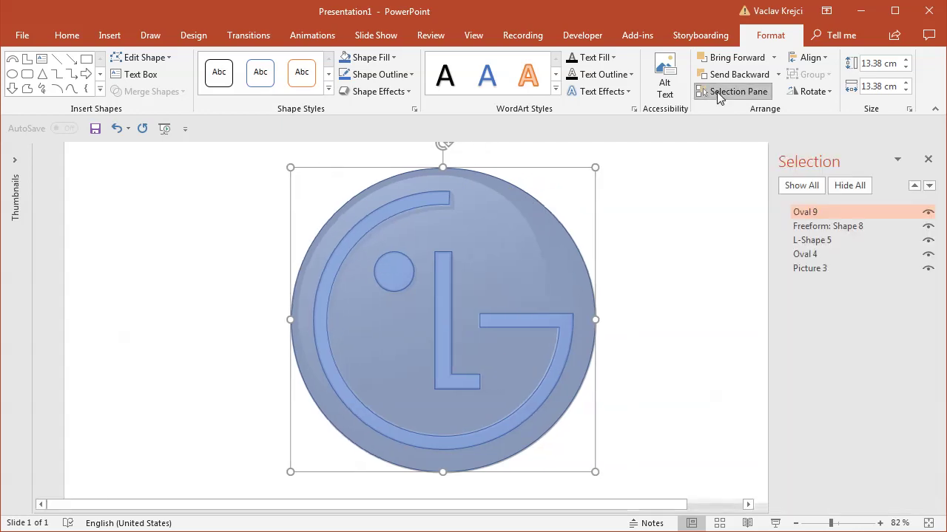
{"action": "left_click", "coordinate": [928, 213]}
{"action": "left_click", "coordinate": [928, 226]}
{"action": "left_click", "coordinate": [928, 240]}
{"action": "left_click", "coordinate": [928, 254]}
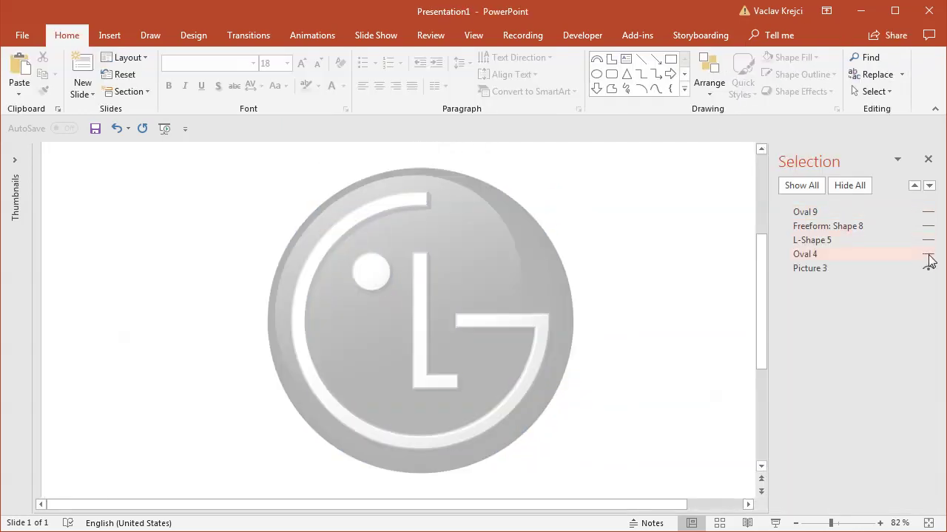
- Draw a tilted 9.56 × 11.57 cm oval over the logo's upper-left highlight area
{"action": "left_click", "coordinate": [110, 36]}
{"action": "left_click", "coordinate": [220, 83]}
{"action": "left_click", "coordinate": [301, 124]}
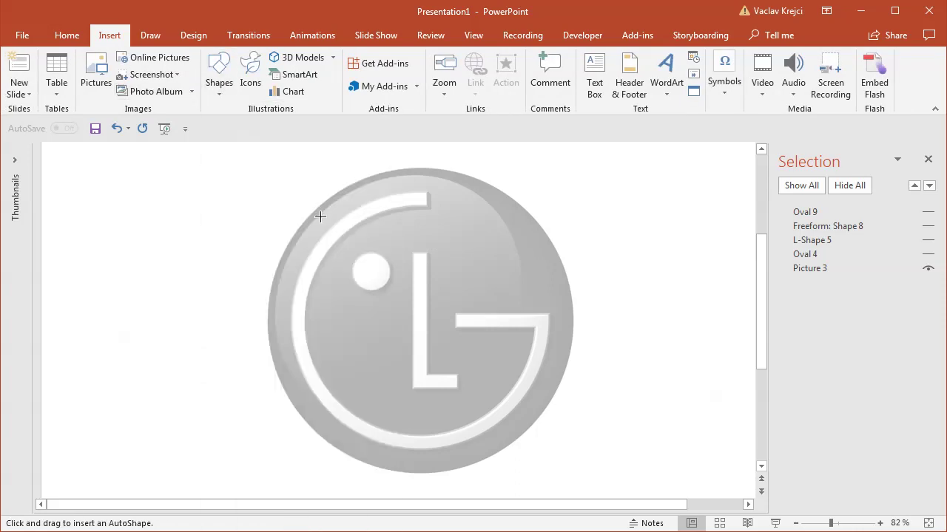
{"action": "mouse_move", "coordinate": [295, 178]}
{"action": "left_mouse_down"}
{"action": "mouse_move", "coordinate": [540, 370]}
{"action": "mouse_move", "coordinate": [547, 388]}
{"action": "left_mouse_up"}
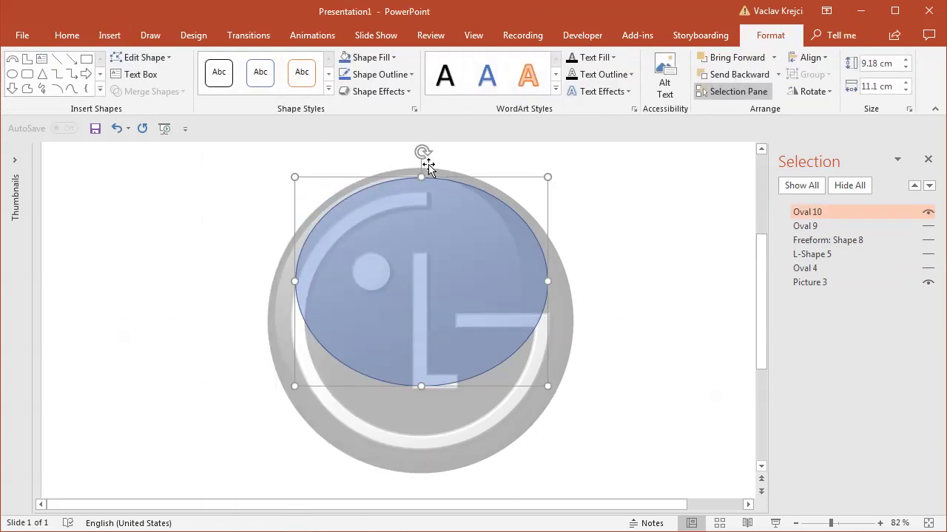
{"action": "left_click_drag", "start_coordinate": [422, 152], "coordinate": [347, 173]}
{"action": "left_click_drag", "start_coordinate": [398, 252], "coordinate": [430, 278]}
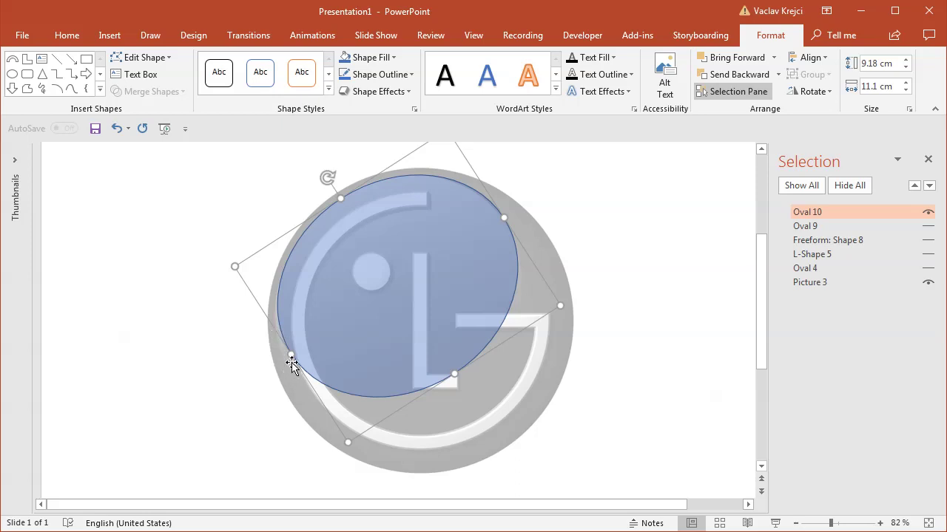
{"action": "left_click_drag", "start_coordinate": [347, 442], "coordinate": [350, 456]}
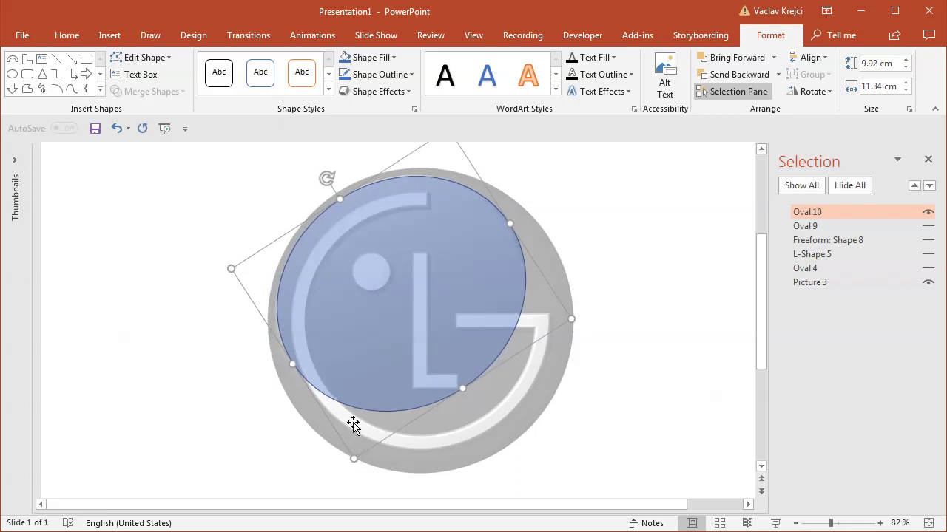
{"action": "left_click_drag", "start_coordinate": [352, 461], "coordinate": [353, 468]}
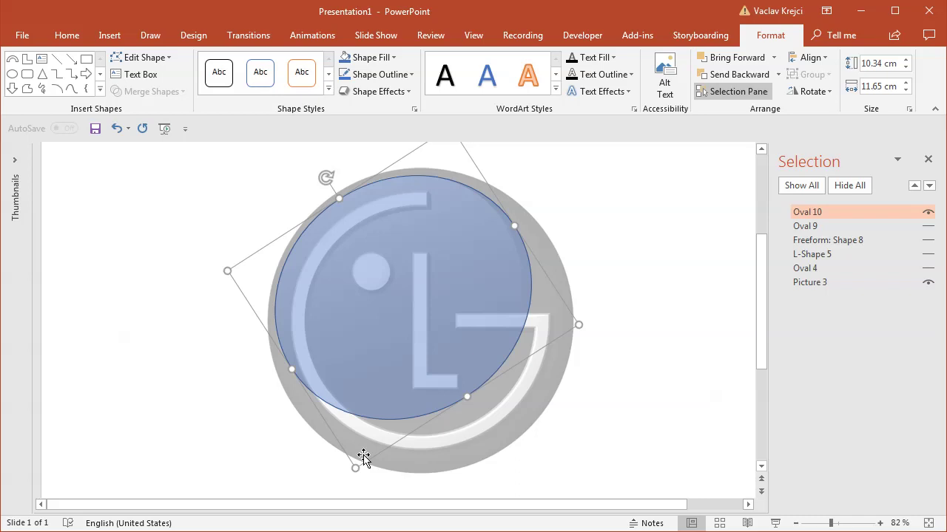
{"action": "left_click_drag", "start_coordinate": [579, 324], "coordinate": [572, 324]}
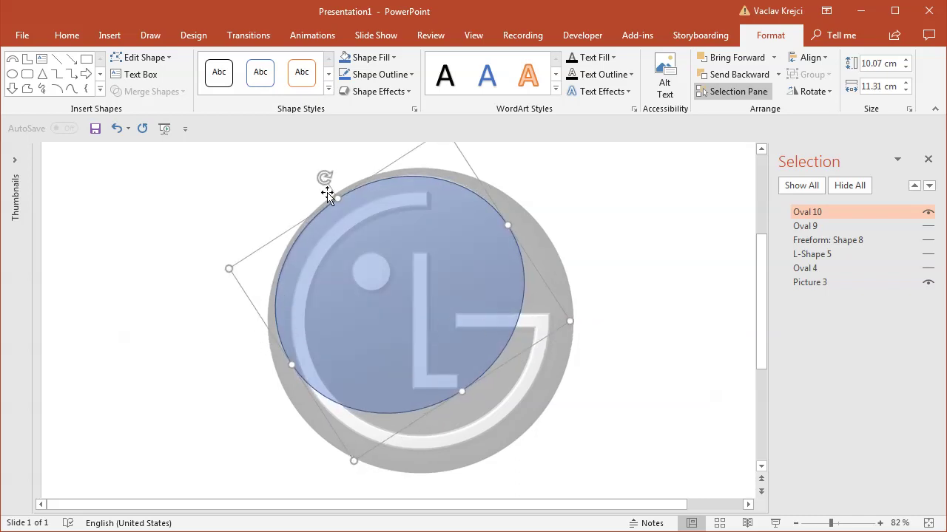
{"action": "left_click_drag", "start_coordinate": [325, 175], "coordinate": [309, 188]}
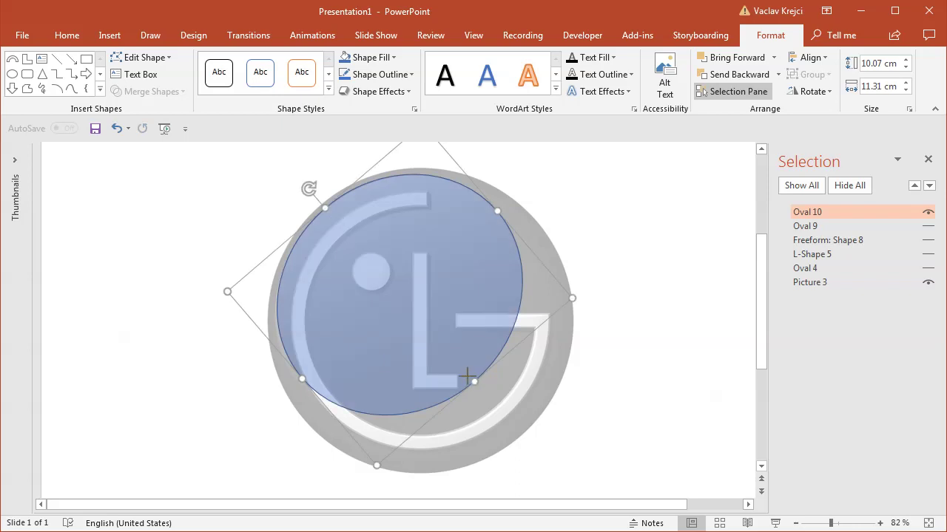
{"action": "mouse_move", "coordinate": [301, 378]}
{"action": "left_mouse_down"}
{"action": "mouse_move", "coordinate": [294, 380]}
{"action": "mouse_move", "coordinate": [310, 382]}
{"action": "left_mouse_up"}
{"action": "left_click", "coordinate": [205, 306]}
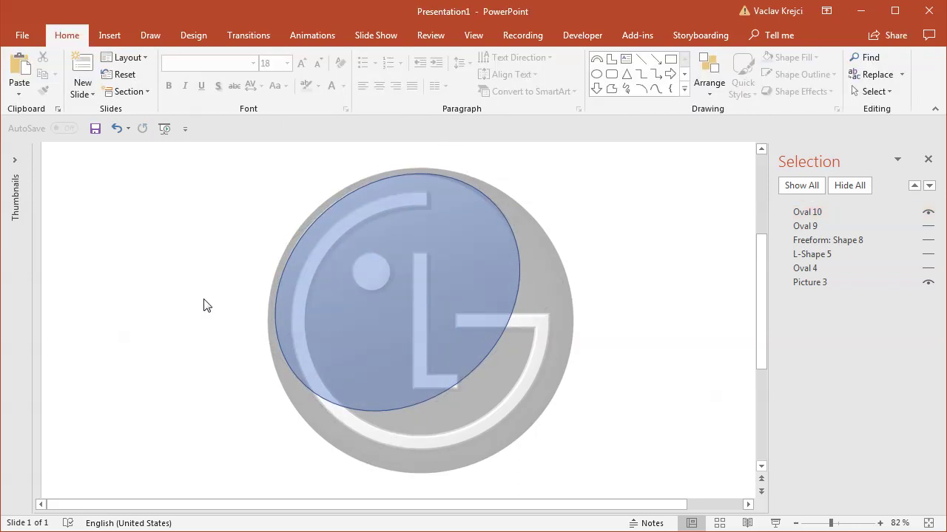
- Show all traced shapes and move both large ovals below the dot in stacking order
{"action": "left_click", "coordinate": [408, 293]}
{"action": "left_click", "coordinate": [614, 317]}
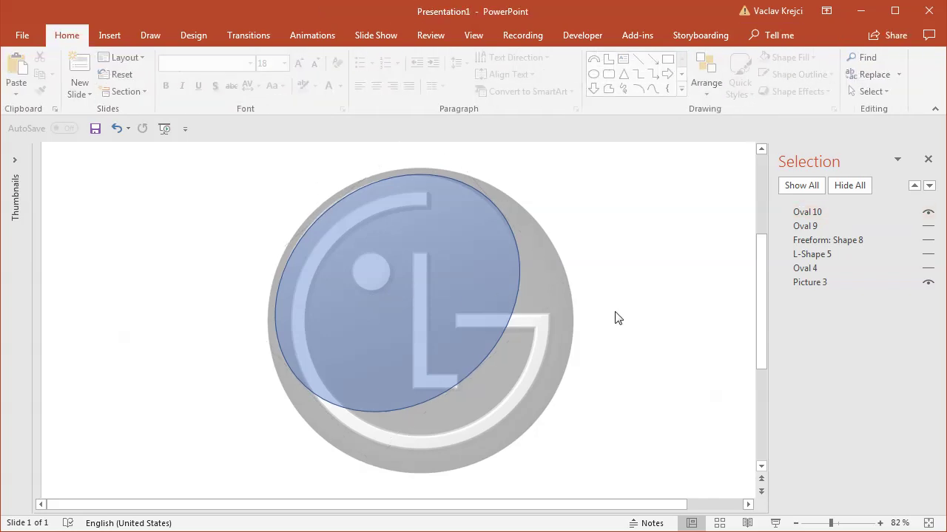
{"action": "left_click", "coordinate": [821, 523]}
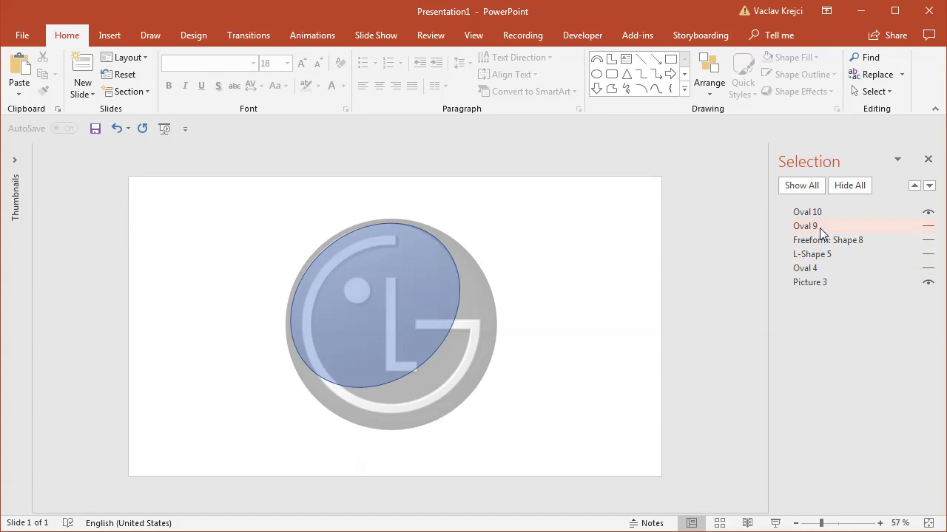
{"action": "left_click", "coordinate": [836, 241]}
{"action": "left_click", "coordinate": [838, 254]}
{"action": "left_click", "coordinate": [840, 267]}
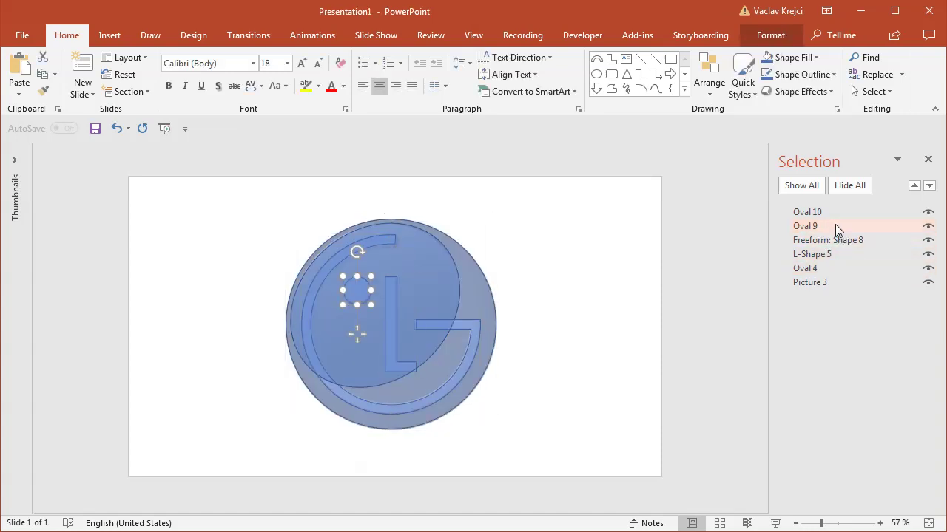
{"action": "left_click", "coordinate": [835, 226]}
{"action": "left_click", "coordinate": [824, 212], "text": "ctrl"}
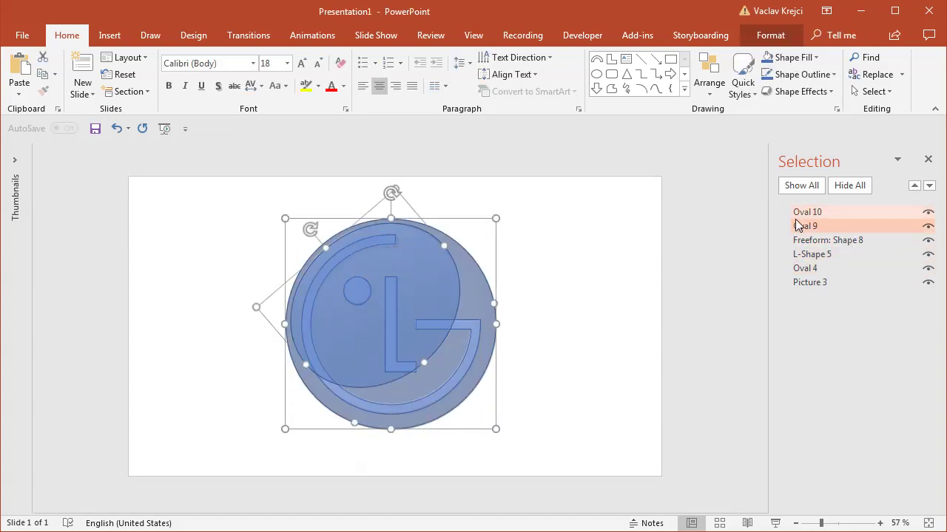
{"action": "left_click_drag", "start_coordinate": [804, 215], "coordinate": [843, 280]}
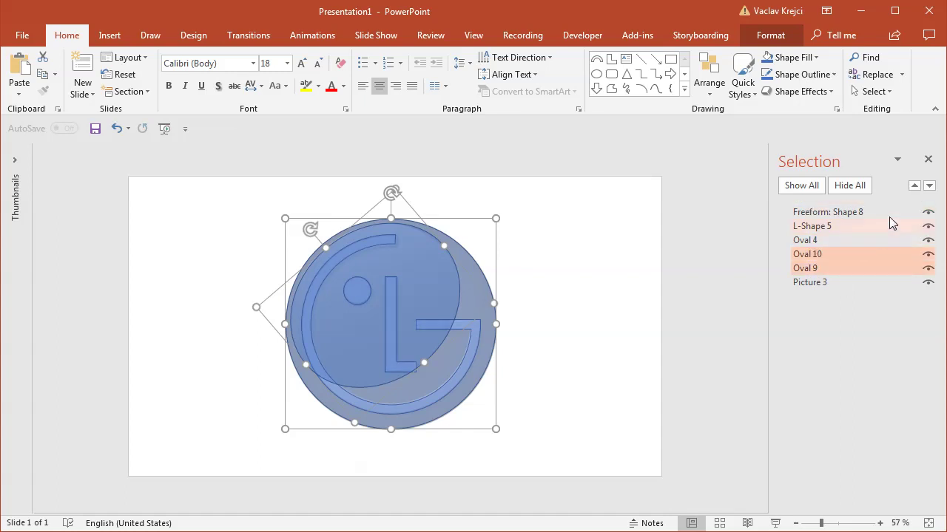
- Select all five traced shapes and move them to the right of the logo
{"action": "left_click", "coordinate": [887, 214]}
{"action": "left_click", "coordinate": [878, 228], "text": "ctrl"}
{"action": "left_click", "coordinate": [874, 241], "text": "ctrl"}
{"action": "left_click", "coordinate": [874, 254], "text": "ctrl"}
{"action": "left_click", "coordinate": [874, 267], "text": "ctrl"}
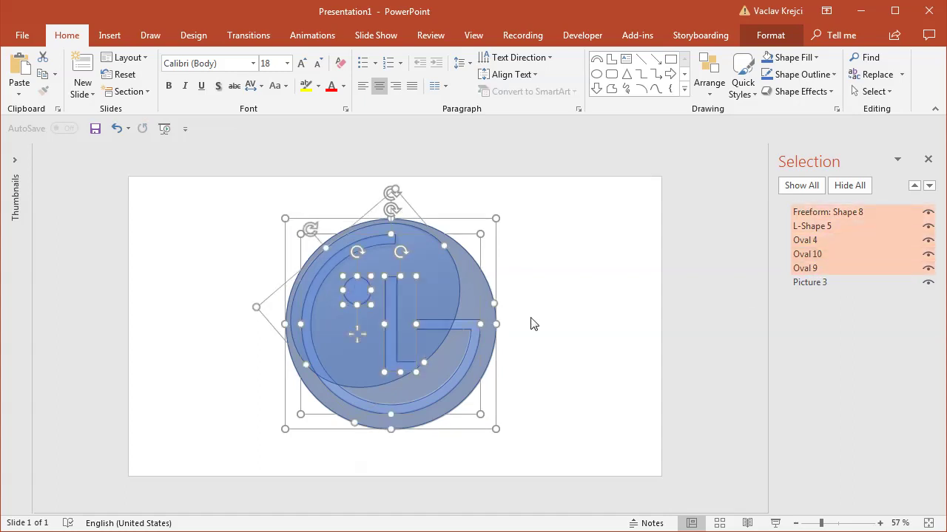
{"action": "left_click_drag", "start_coordinate": [478, 301], "coordinate": [596, 300]}
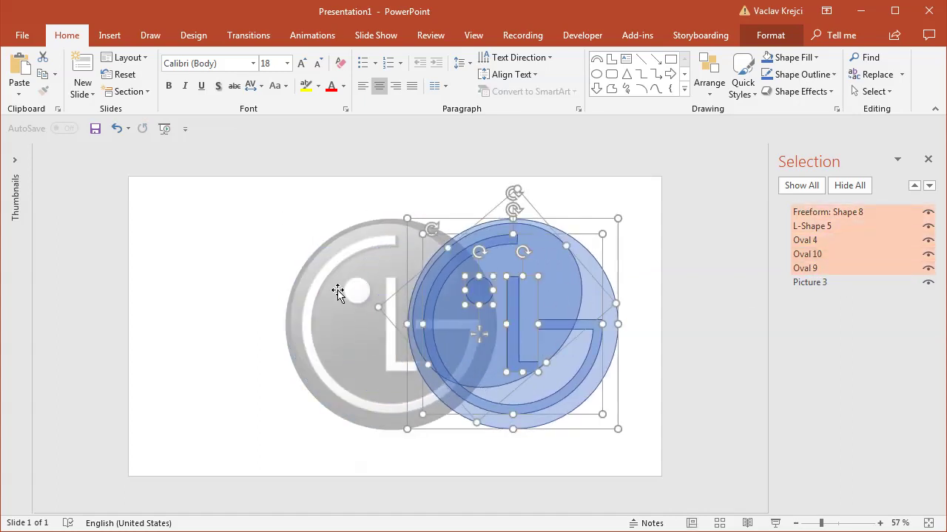
- Move the LG picture to the left and reset it to its original red colours
{"action": "left_click_drag", "start_coordinate": [338, 293], "coordinate": [213, 283]}
{"action": "left_click", "coordinate": [769, 34]}
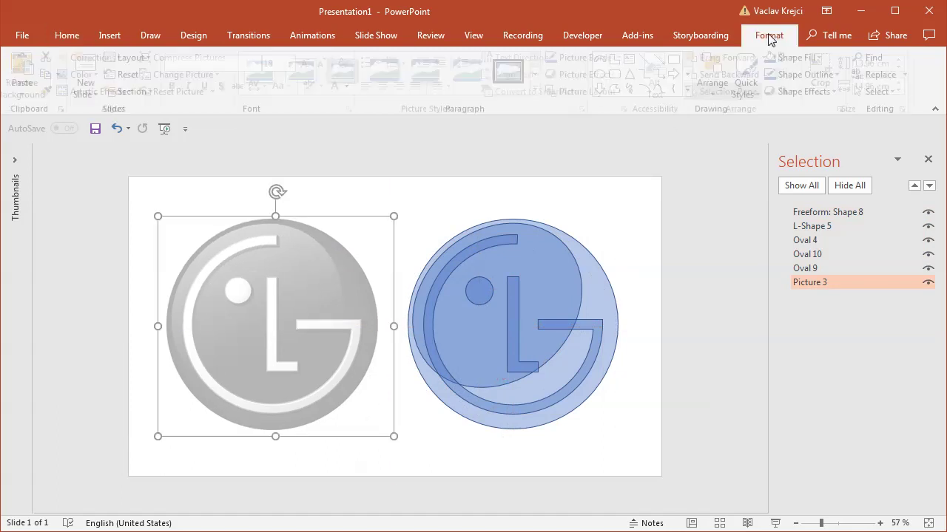
{"action": "left_click", "coordinate": [181, 92]}
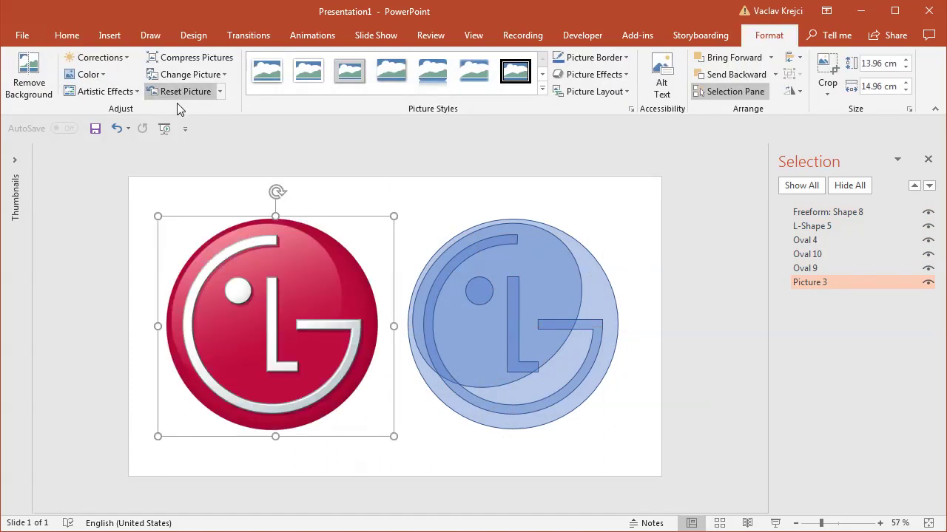
{"action": "left_click", "coordinate": [604, 296]}
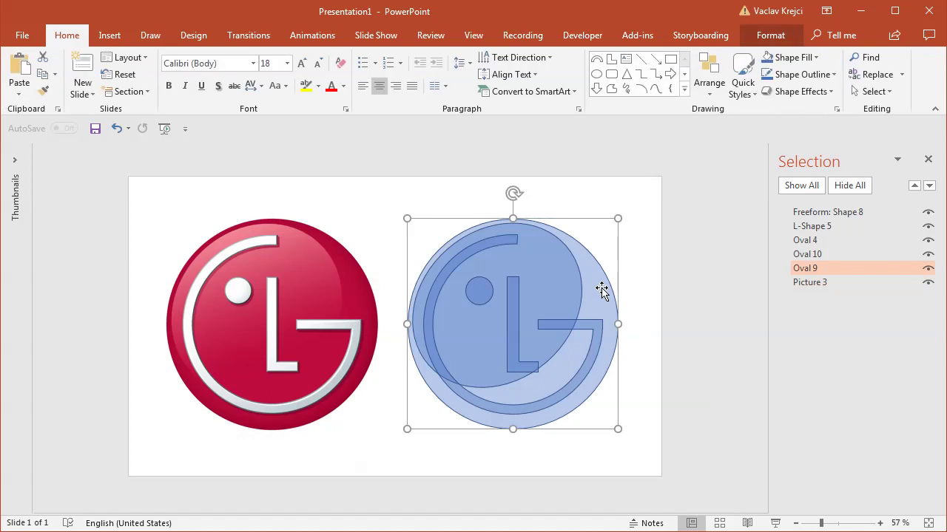
- Fill the large circle with the logo's red via the eyedropper and remove its outline
{"action": "right_click", "coordinate": [584, 256]}
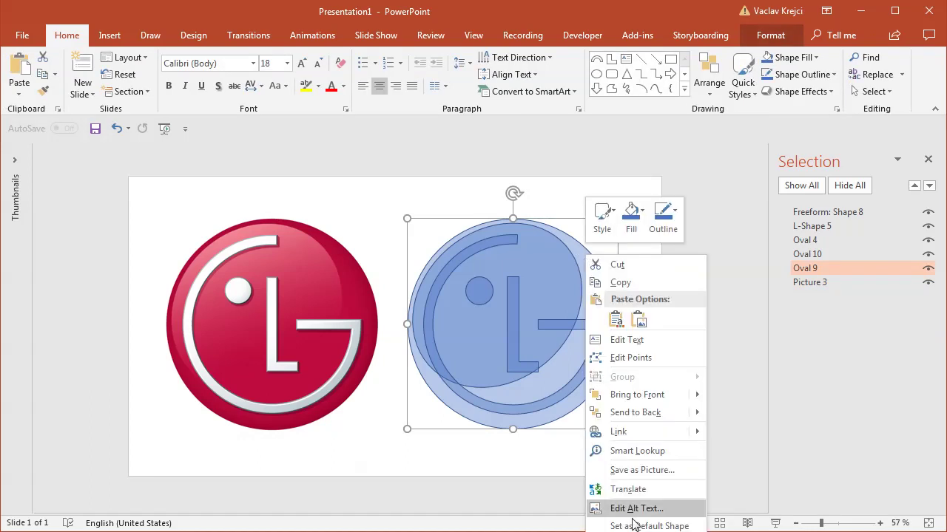
{"action": "left_click", "coordinate": [643, 531]}
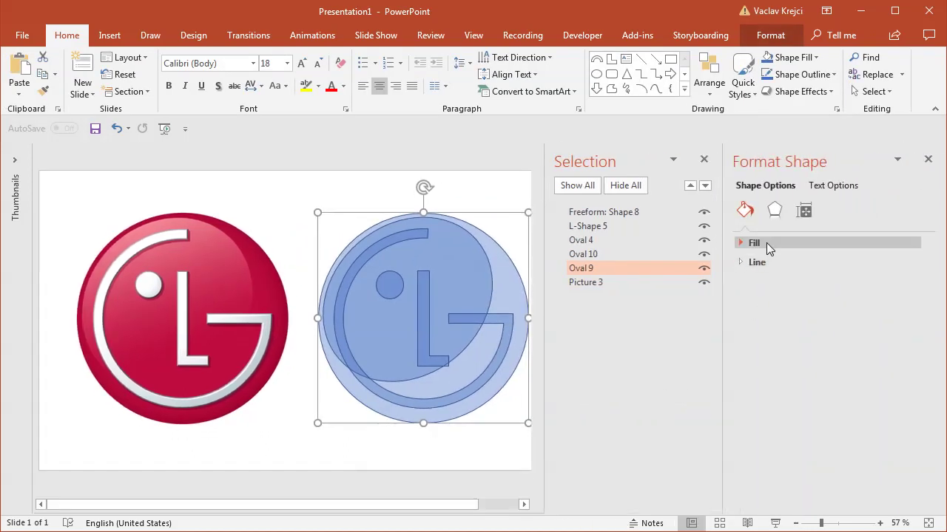
{"action": "left_click_drag", "start_coordinate": [546, 378], "coordinate": [604, 377]}
{"action": "left_click", "coordinate": [771, 246]}
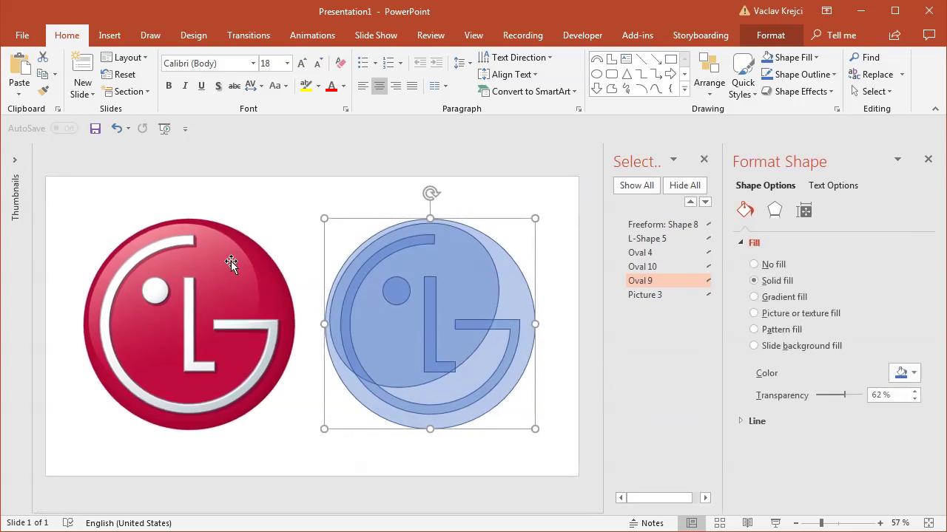
{"action": "left_click", "coordinate": [903, 374]}
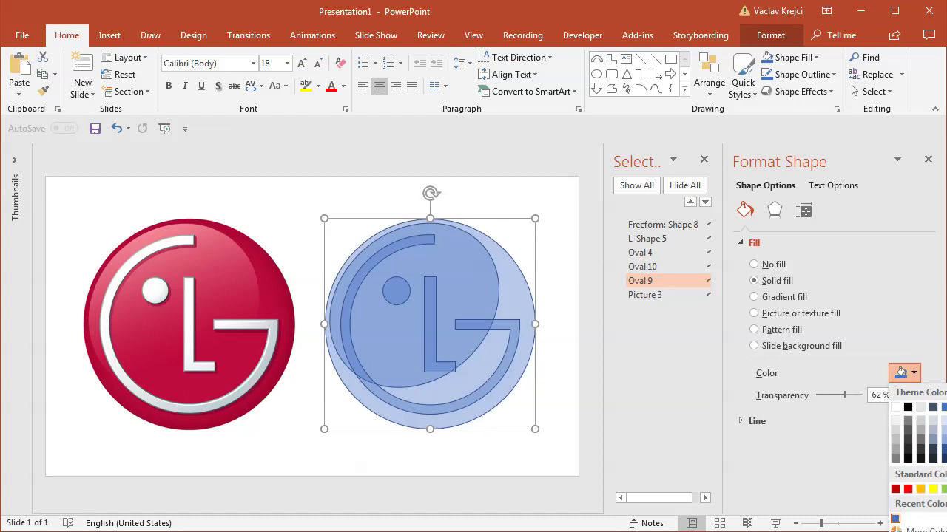
{"action": "left_click", "coordinate": [914, 529]}
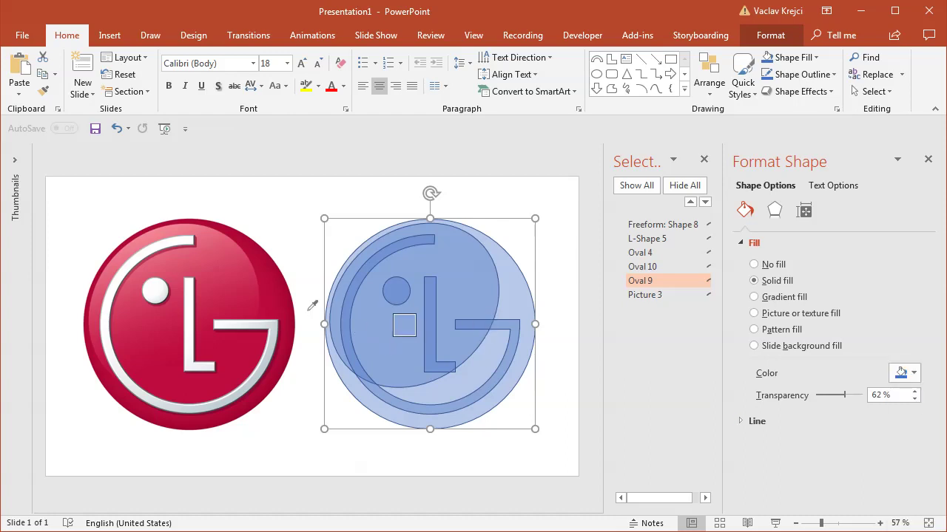
{"action": "left_click", "coordinate": [158, 338]}
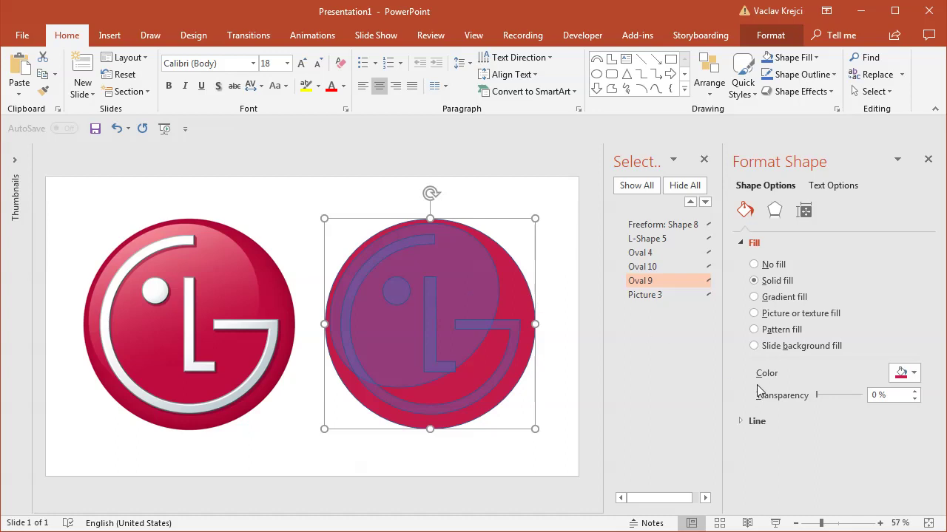
{"action": "left_click", "coordinate": [778, 429]}
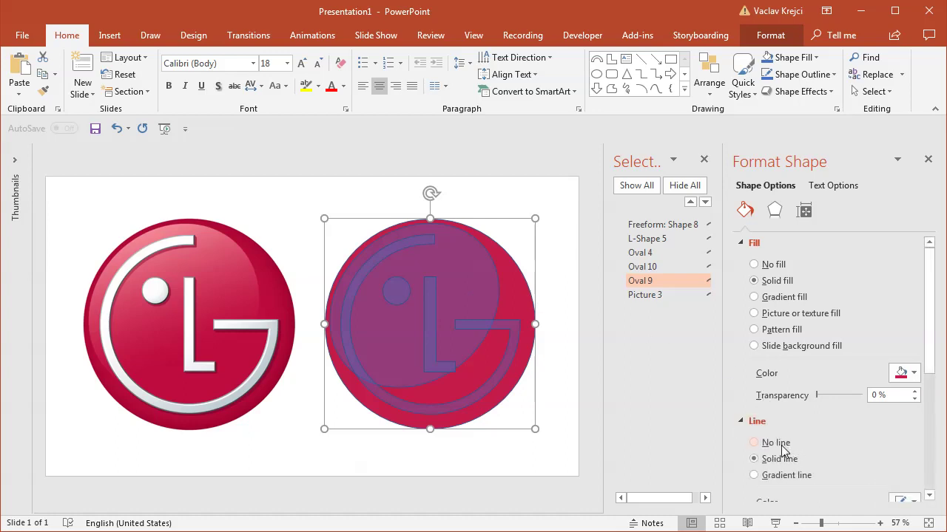
{"action": "left_click", "coordinate": [781, 447]}
{"action": "left_click", "coordinate": [481, 252]}
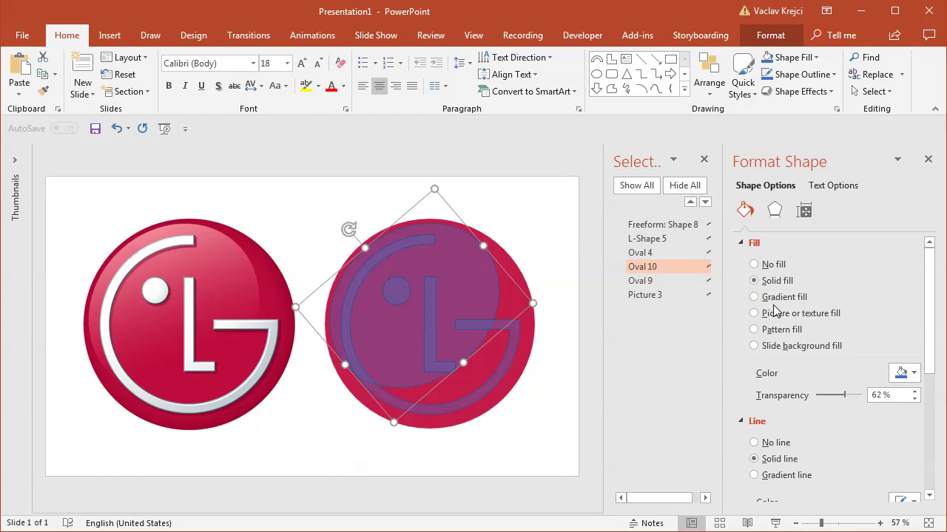
- Remove the highlight oval's outline, make both gradient stops white and the right end fully transparent
{"action": "left_click", "coordinate": [781, 444]}
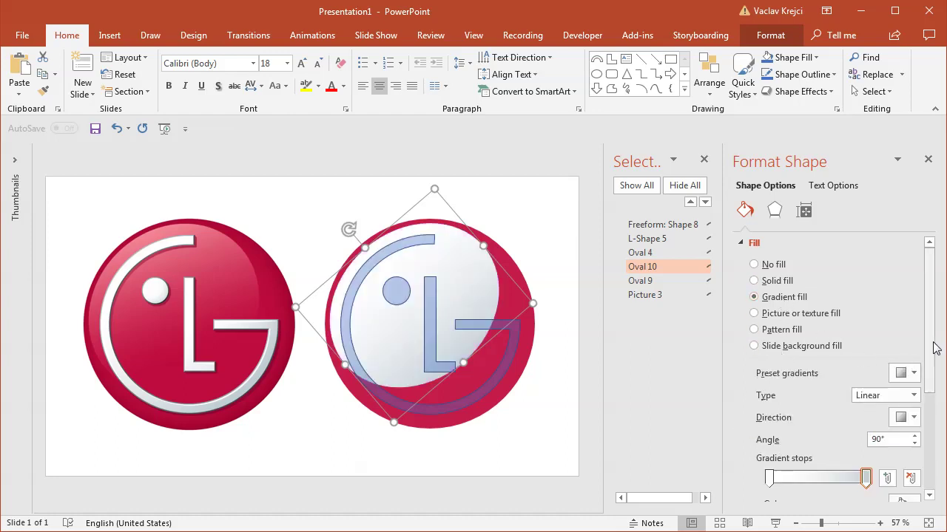
{"action": "scroll", "coordinate": [873, 377], "scroll_direction": "down", "scroll_amount": 3}
{"action": "left_click", "coordinate": [768, 330]}
{"action": "left_click", "coordinate": [903, 355]}
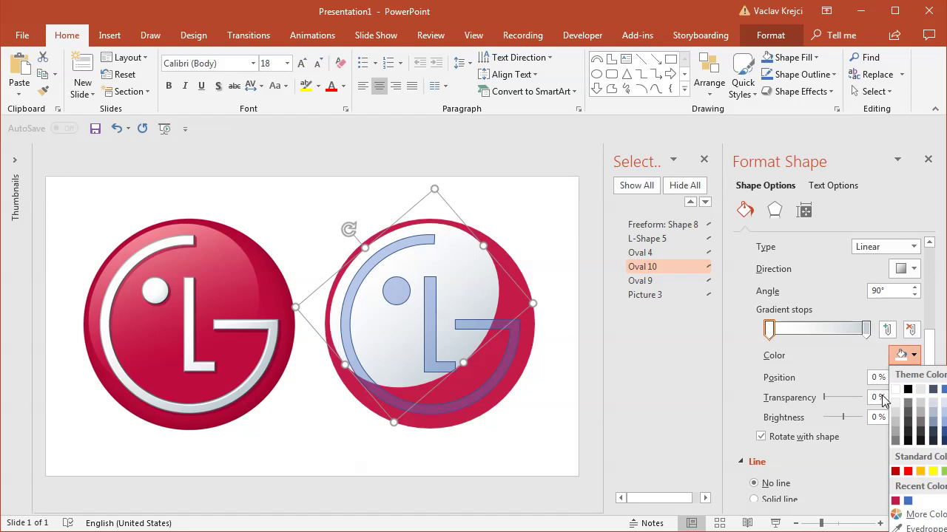
{"action": "left_click", "coordinate": [890, 393]}
{"action": "left_click", "coordinate": [867, 331]}
{"action": "left_click", "coordinate": [904, 355]}
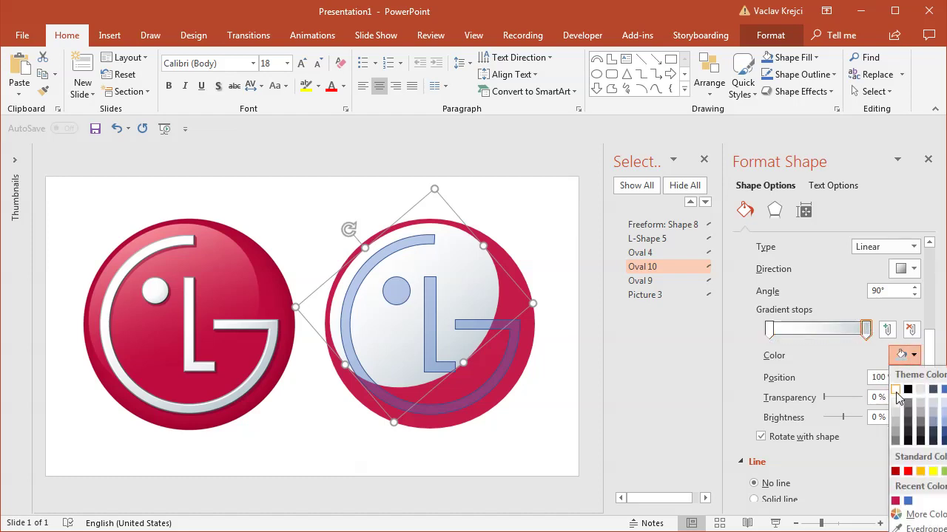
{"action": "left_click", "coordinate": [892, 391]}
{"action": "left_click_drag", "start_coordinate": [827, 400], "coordinate": [864, 399]}
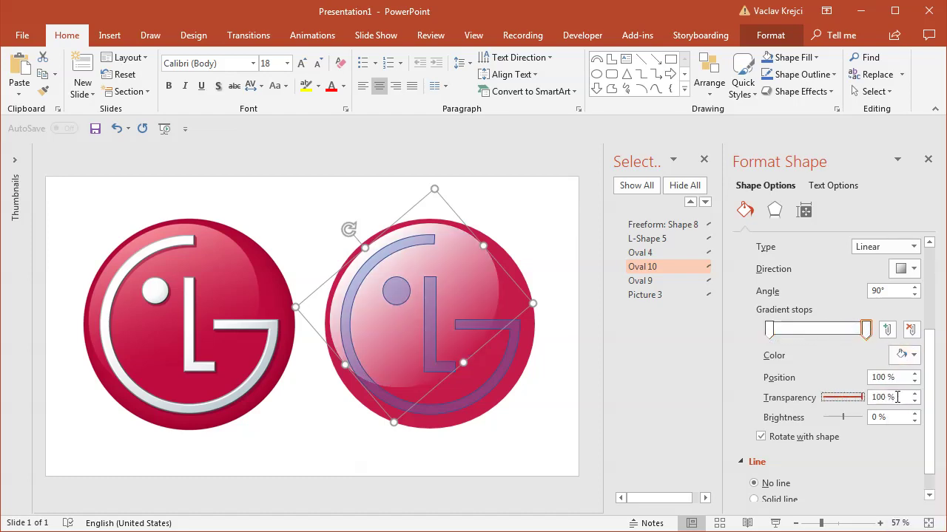
{"action": "scroll", "coordinate": [891, 291], "scroll_direction": "down", "scroll_amount": 1}
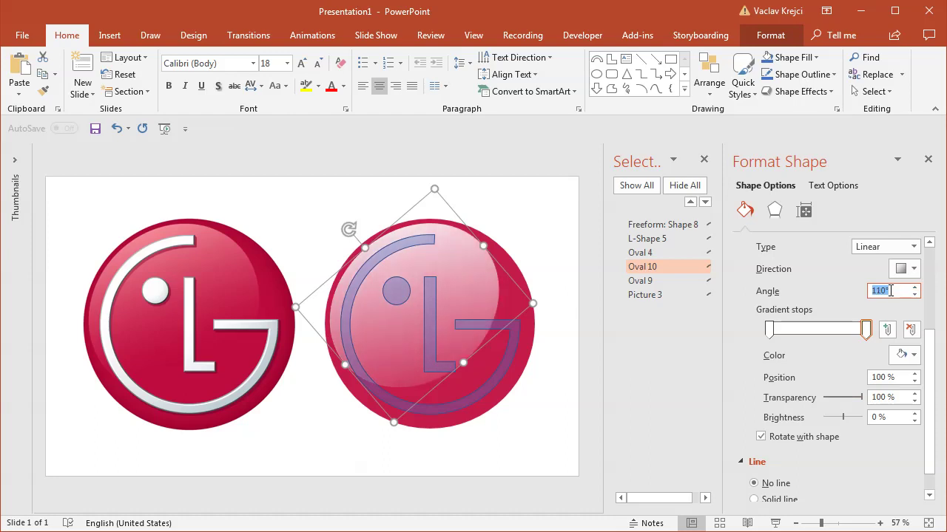
{"action": "scroll", "coordinate": [891, 291], "scroll_direction": "up", "scroll_amount": 1}
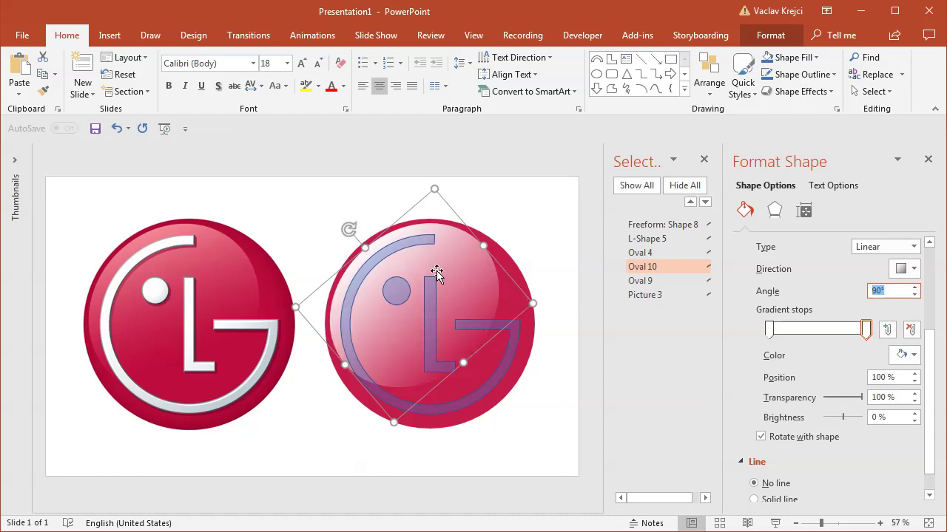
- Make the left gradient stop about 20% transparent and sample the original logo's pink for it
{"action": "left_click", "coordinate": [769, 329]}
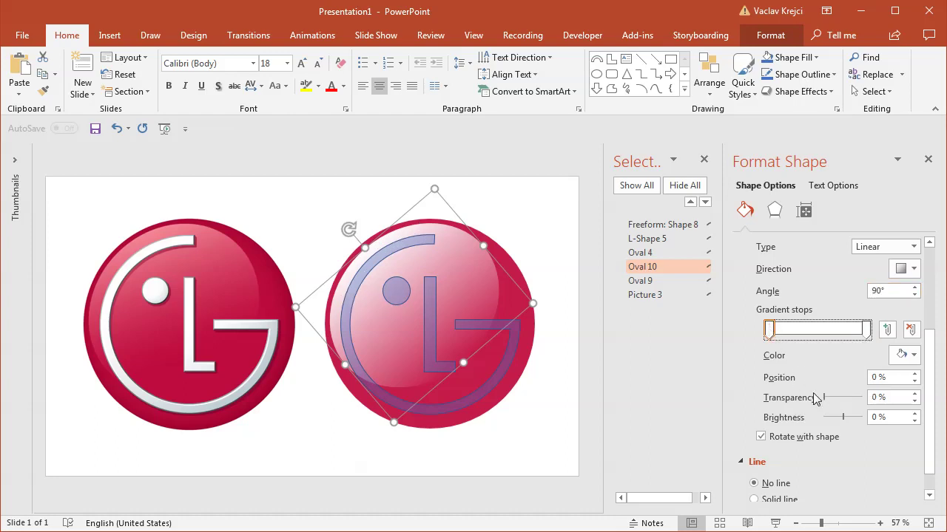
{"action": "left_click_drag", "start_coordinate": [824, 401], "coordinate": [833, 399]}
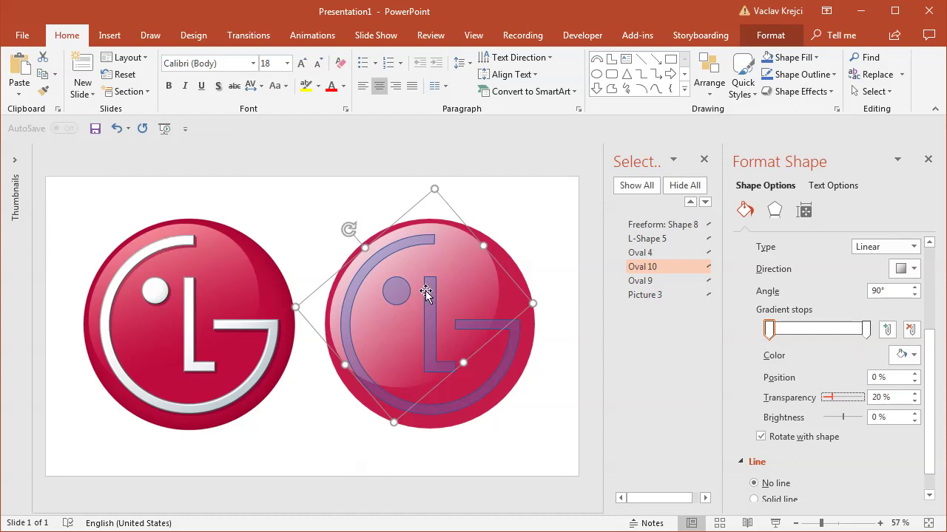
{"action": "left_click", "coordinate": [903, 355]}
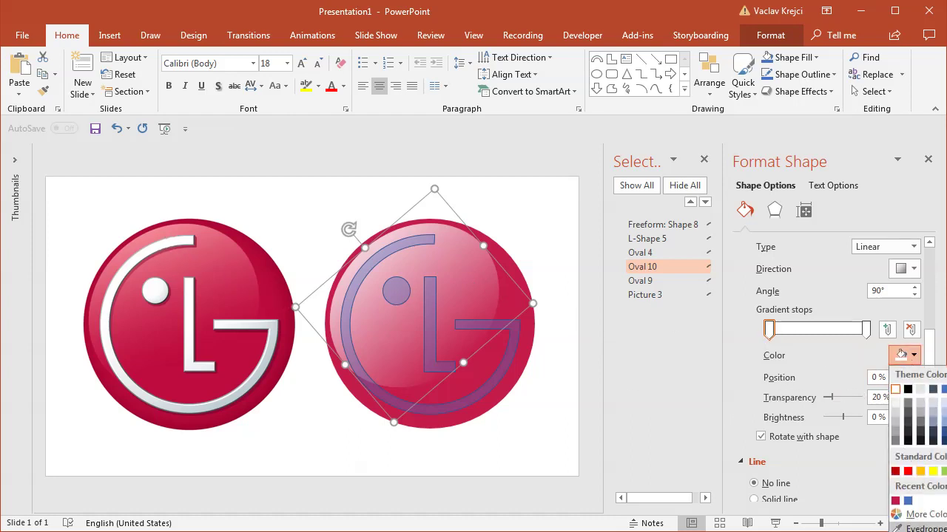
{"action": "left_click", "coordinate": [914, 527]}
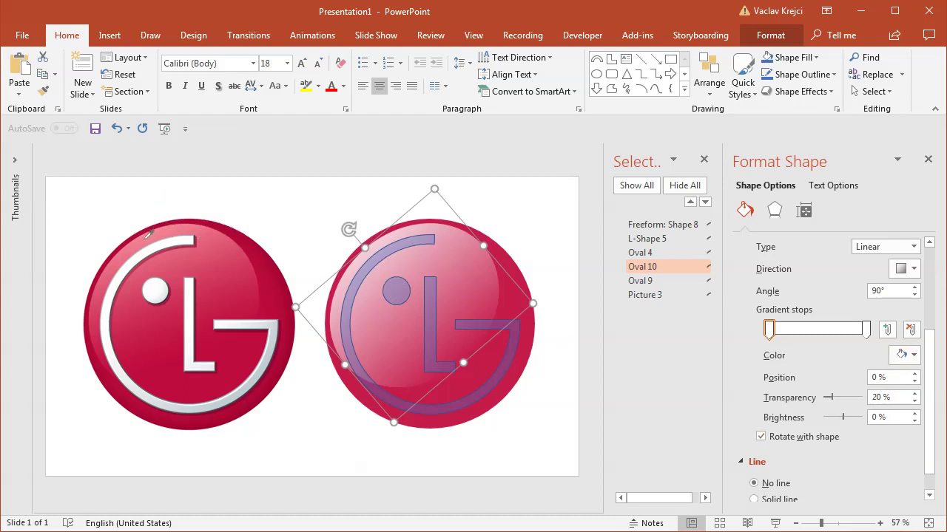
{"action": "left_click", "coordinate": [145, 251]}
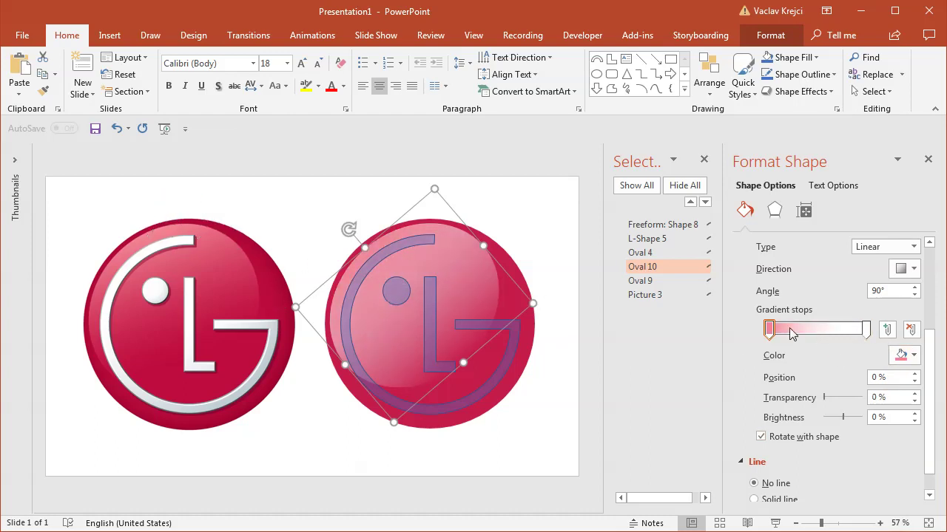
- Delete the end stop and set the other stop to 100% transparency at 90%
{"action": "left_click_drag", "start_coordinate": [776, 334], "coordinate": [831, 335]}
{"action": "left_click", "coordinate": [864, 331]}
{"action": "left_click_drag", "start_coordinate": [869, 363], "coordinate": [869, 366]}
{"action": "left_click", "coordinate": [828, 330]}
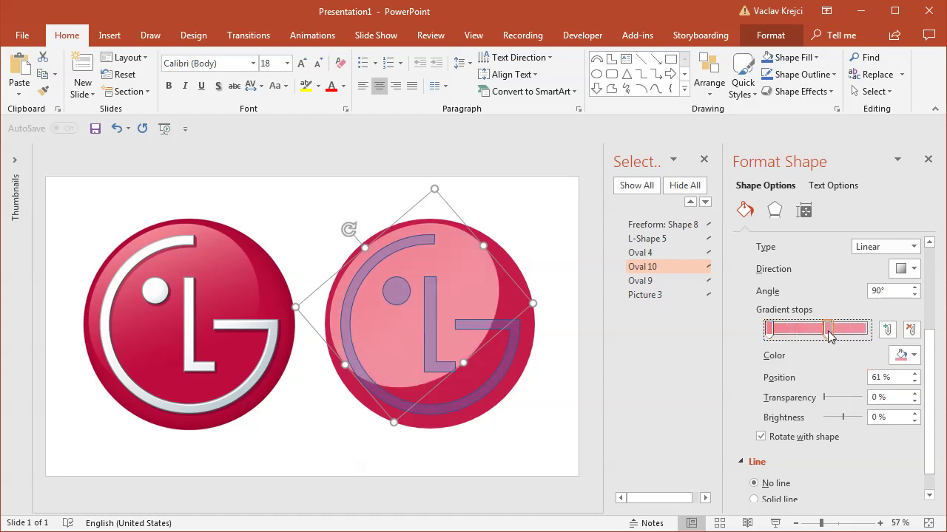
{"action": "left_click_drag", "start_coordinate": [824, 398], "coordinate": [864, 398]}
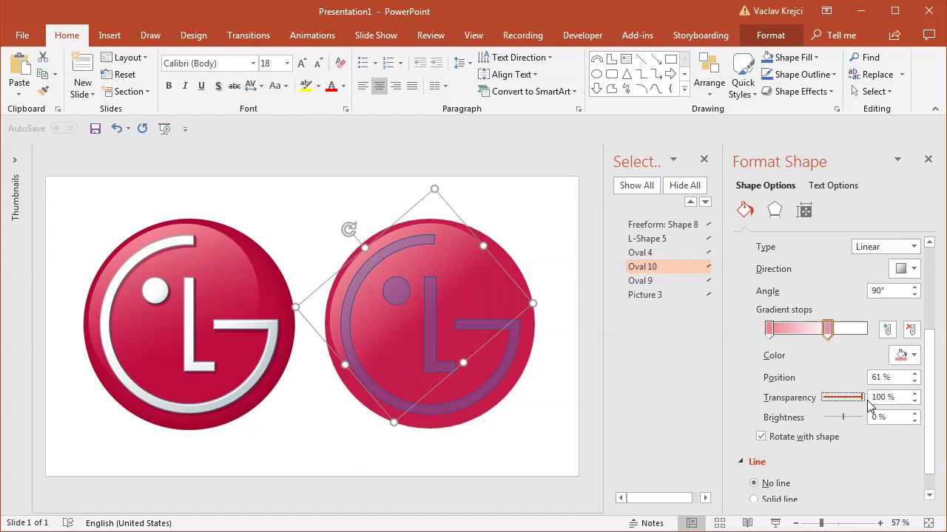
{"action": "mouse_move", "coordinate": [828, 330]}
{"action": "left_mouse_down"}
{"action": "mouse_move", "coordinate": [854, 332]}
{"action": "mouse_move", "coordinate": [843, 335]}
{"action": "left_mouse_up"}
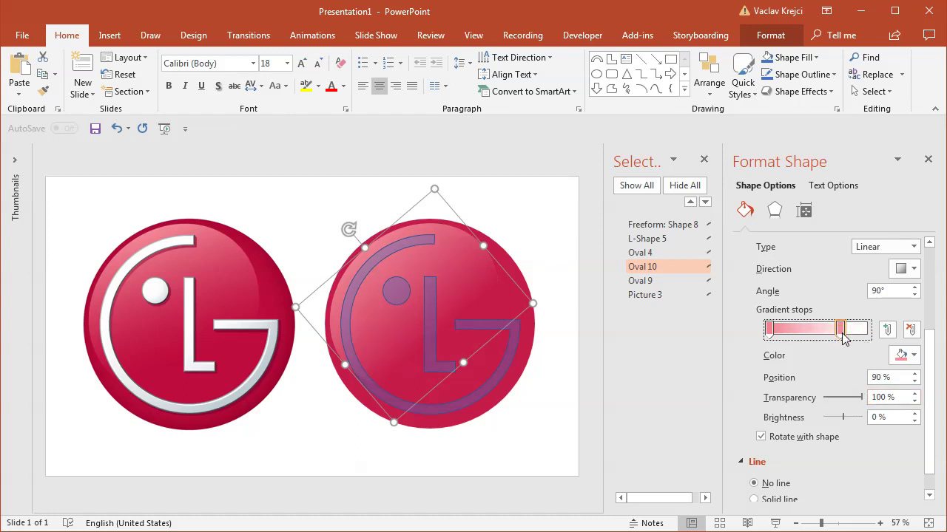
{"action": "left_click", "coordinate": [573, 422]}
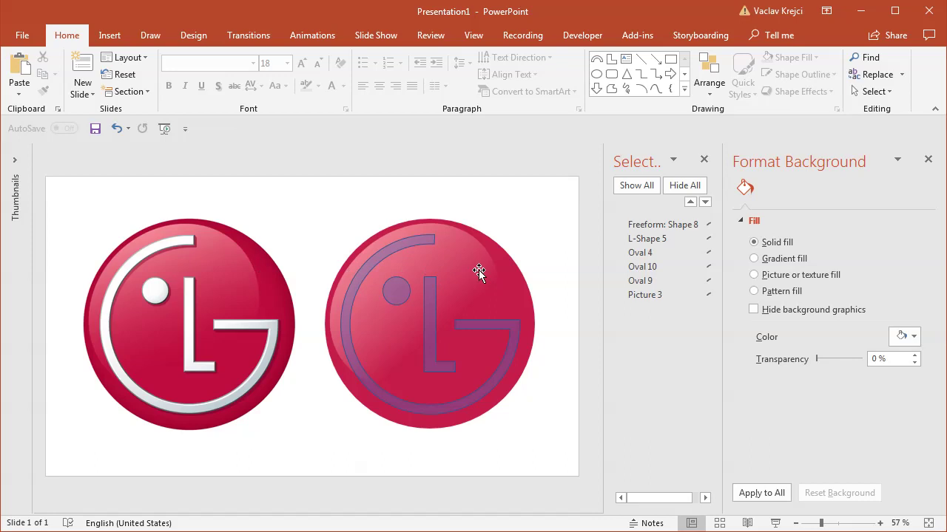
- Give the red base circle an Inside: Center shadow
{"action": "left_click", "coordinate": [516, 278]}
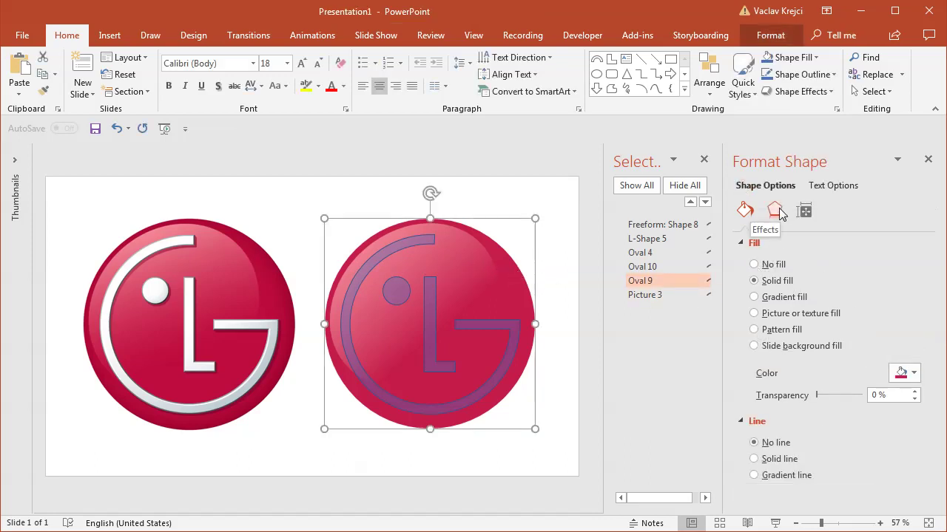
{"action": "left_click", "coordinate": [779, 211]}
{"action": "left_click", "coordinate": [780, 241]}
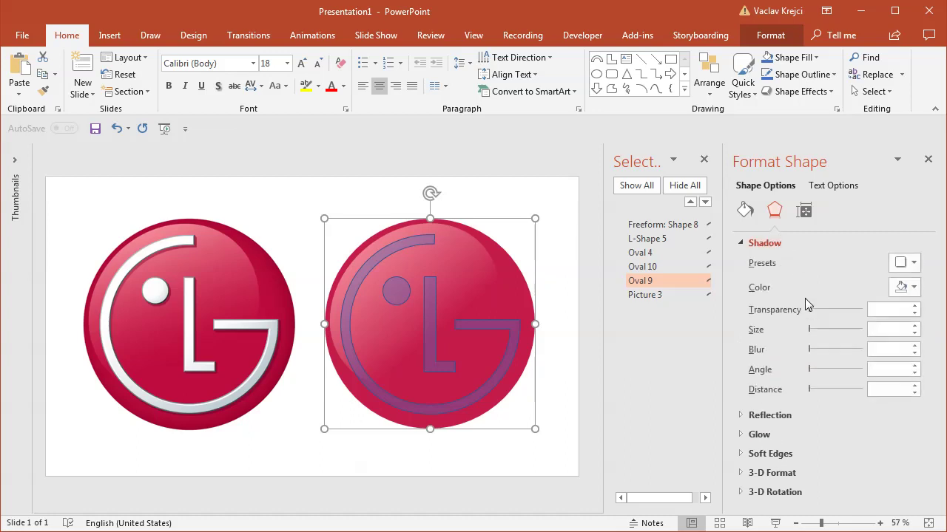
{"action": "left_click", "coordinate": [912, 265]}
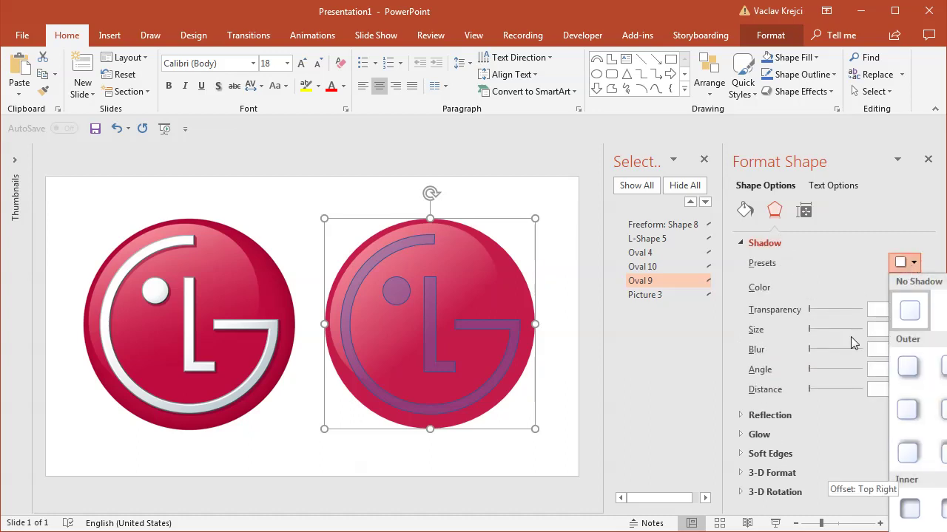
{"action": "key", "text": "Escape"}
{"action": "left_click", "coordinate": [767, 35]}
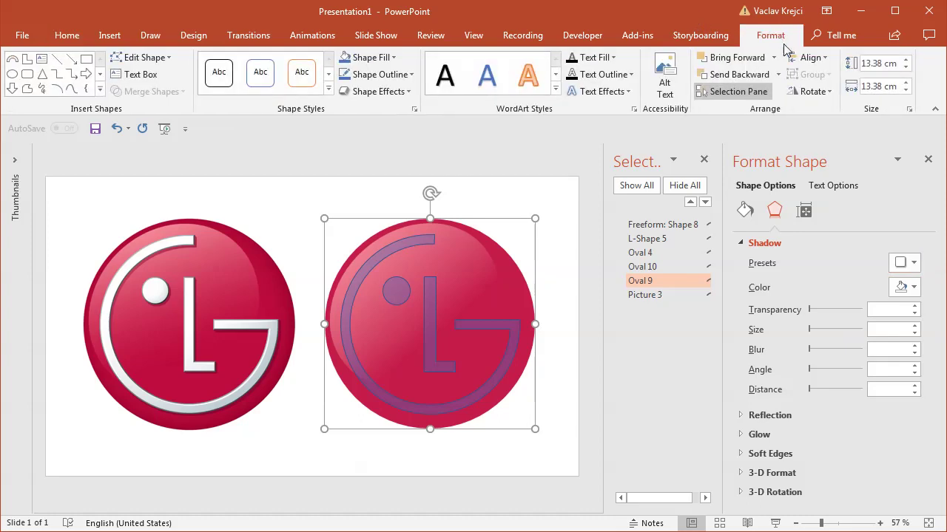
{"action": "left_click", "coordinate": [395, 92]}
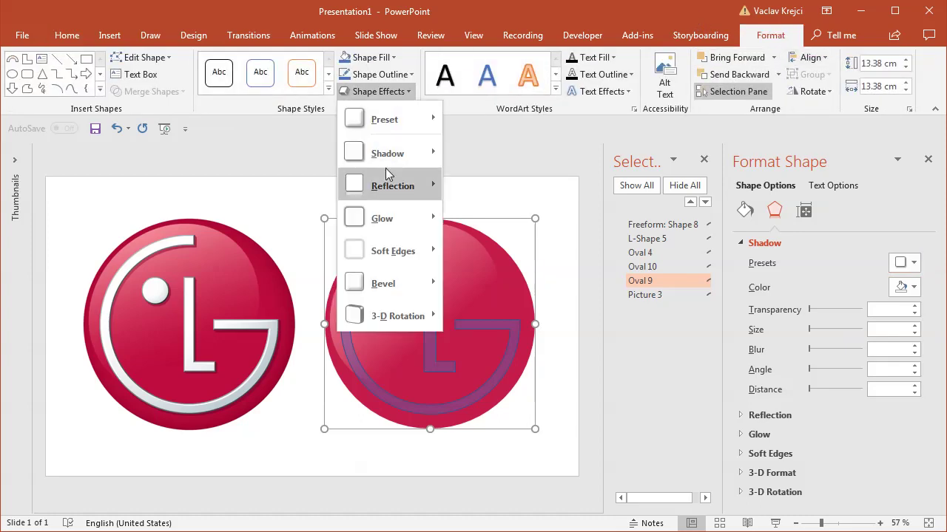
{"action": "mouse_move", "coordinate": [384, 159]}
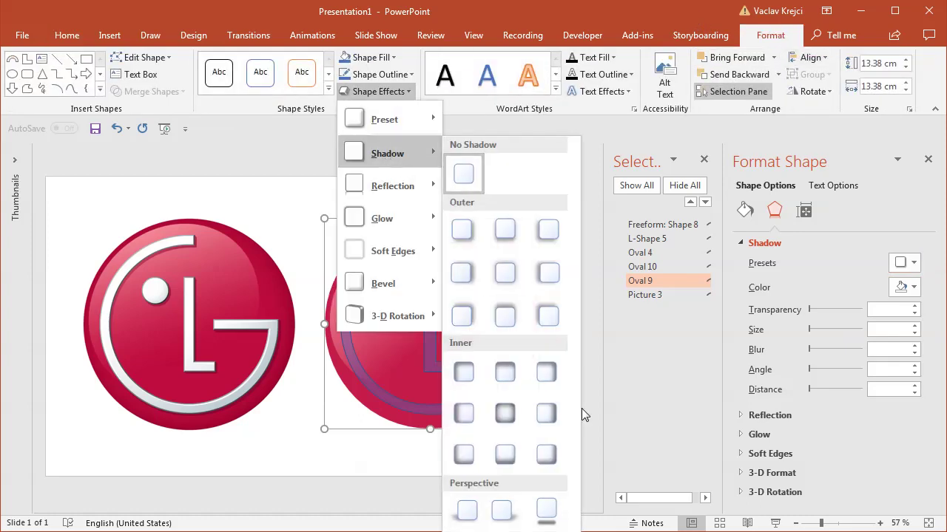
{"action": "left_click", "coordinate": [503, 416]}
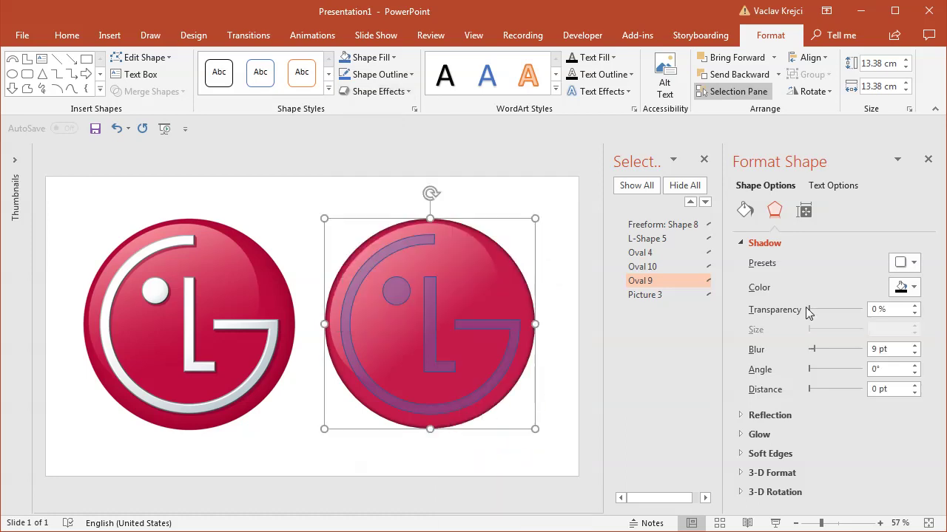
- Raise the shadow blur to 72 pt and sample the original logo's red as the shadow colour
{"action": "left_click_drag", "start_coordinate": [812, 350], "coordinate": [840, 347]}
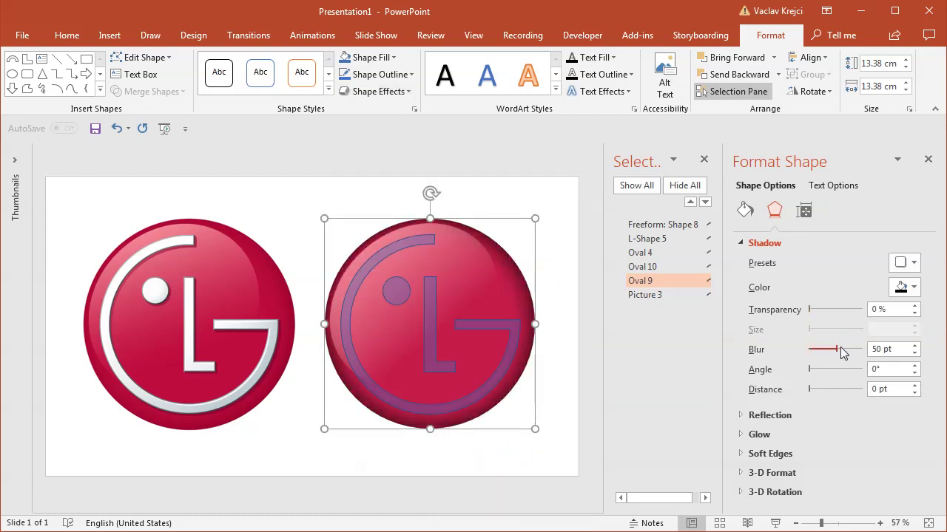
{"action": "left_click", "coordinate": [904, 287]}
{"action": "left_click", "coordinate": [923, 461]}
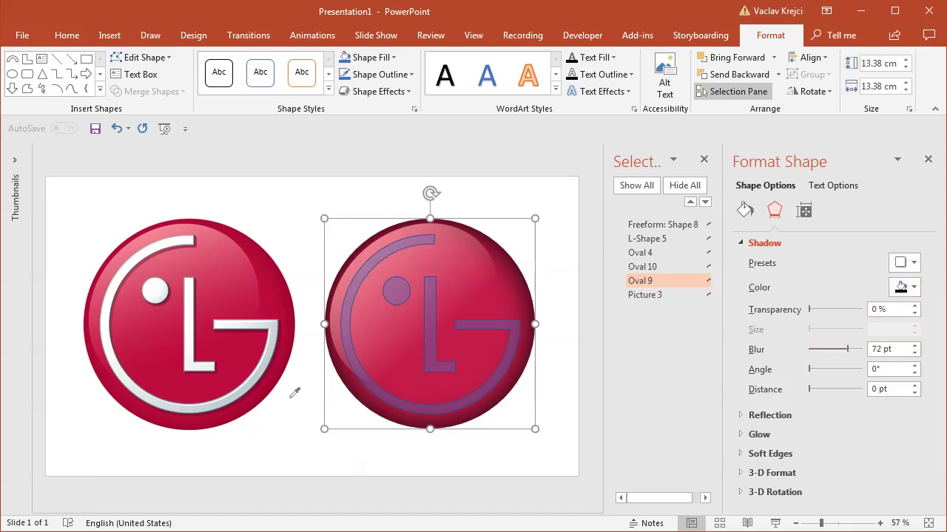
{"action": "left_click", "coordinate": [266, 392]}
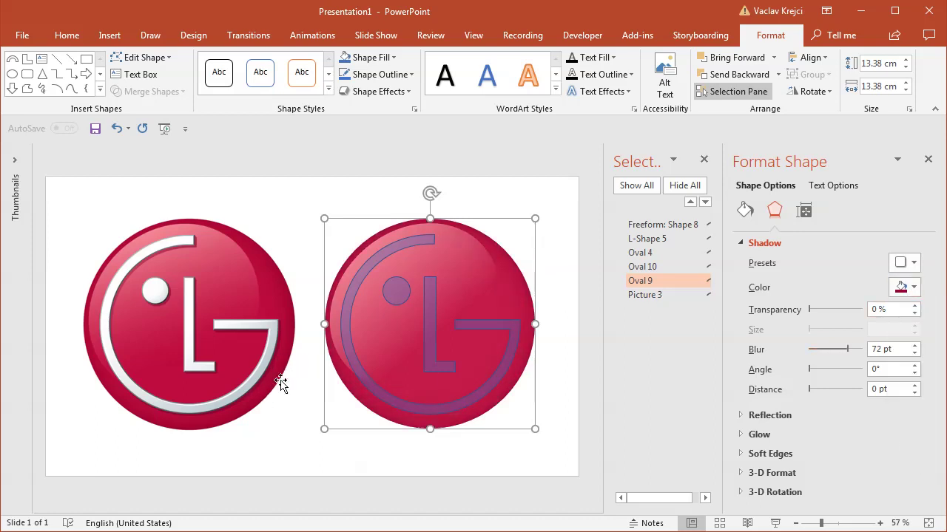
{"action": "left_click", "coordinate": [559, 287]}
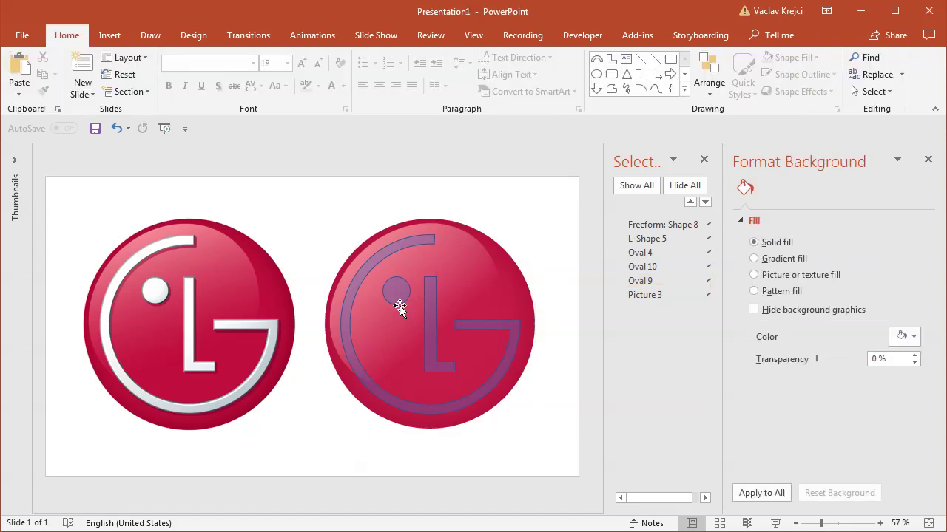
{"action": "left_click", "coordinate": [389, 245]}
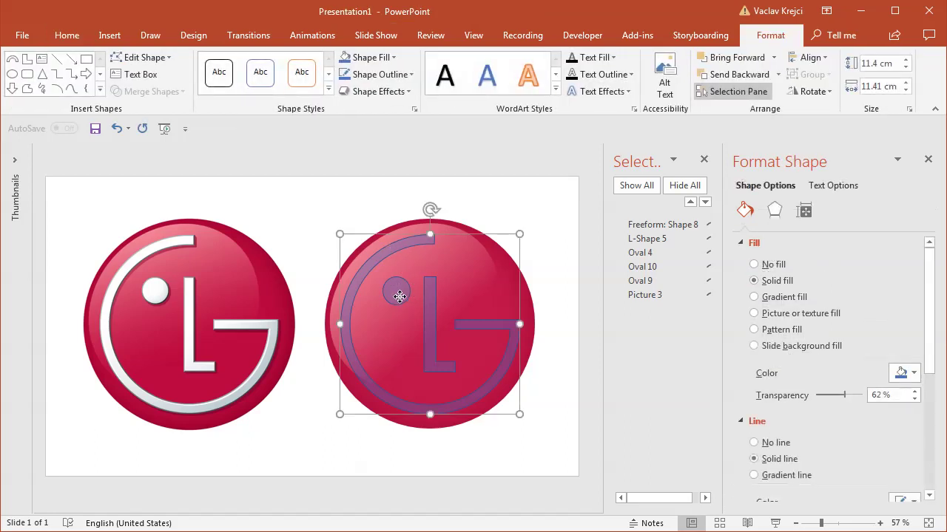
- Group the G ring, dot and L, remove their outline and give them a gradient fill
{"action": "left_click", "coordinate": [396, 292], "text": "shift"}
{"action": "left_click", "coordinate": [433, 306], "text": "shift"}
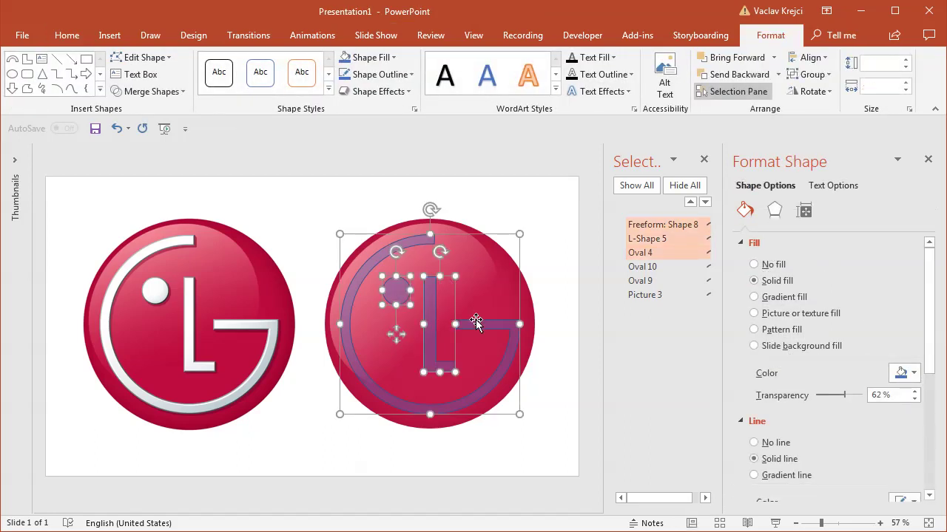
{"action": "left_click", "coordinate": [808, 74]}
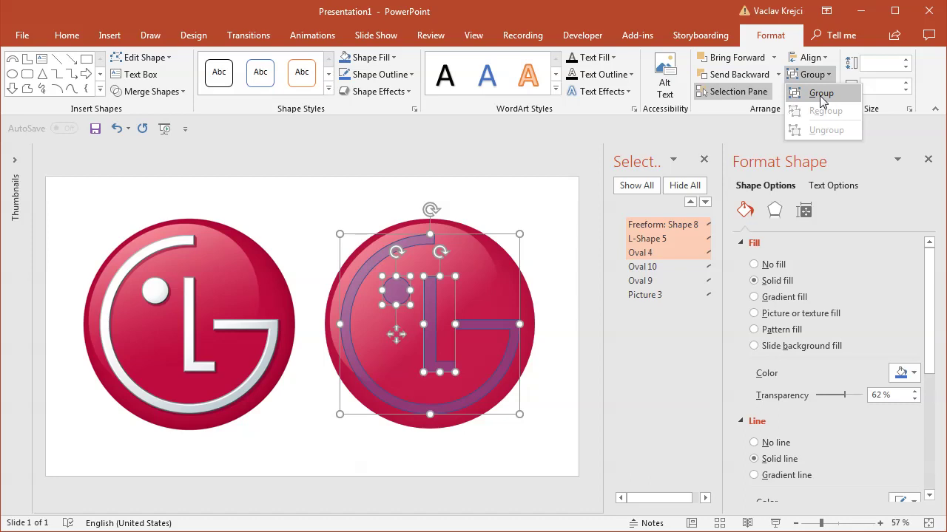
{"action": "left_click", "coordinate": [820, 94]}
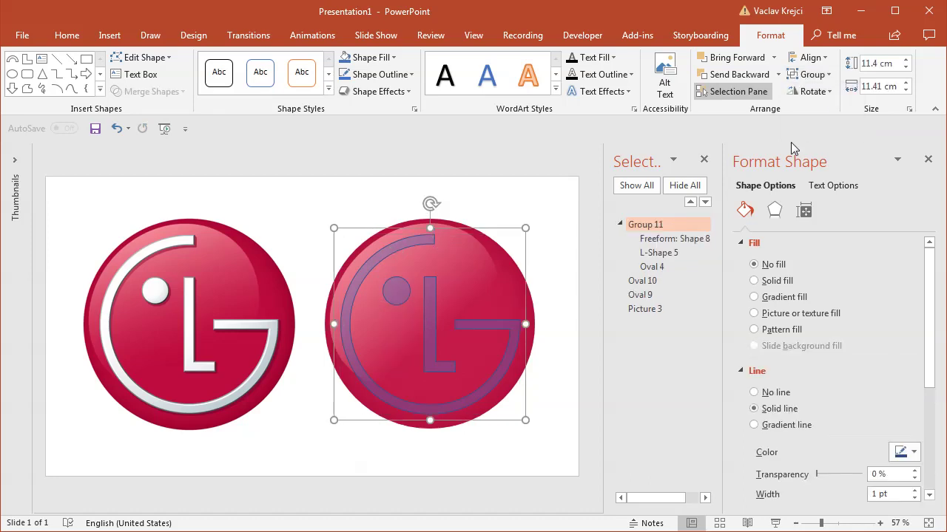
{"action": "left_click", "coordinate": [773, 392]}
{"action": "left_click", "coordinate": [784, 296]}
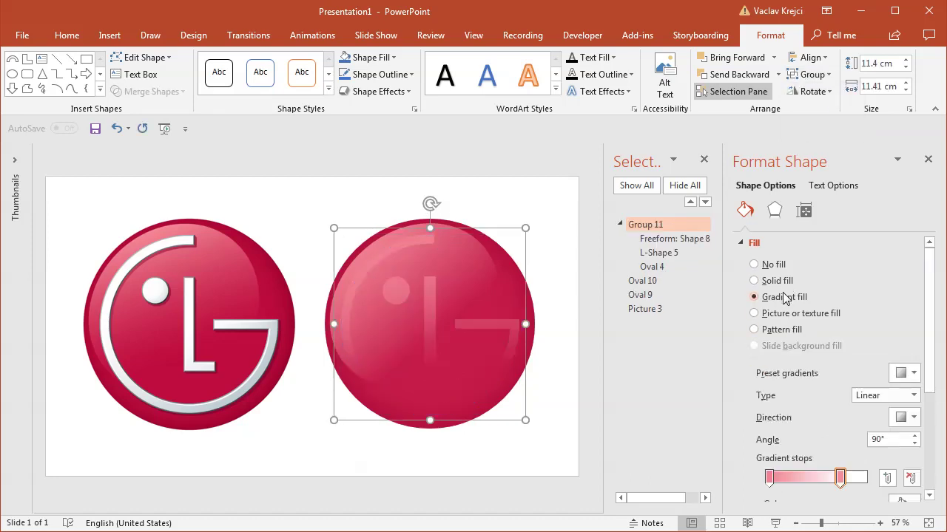
{"action": "left_click_drag", "start_coordinate": [930, 363], "coordinate": [930, 429]}
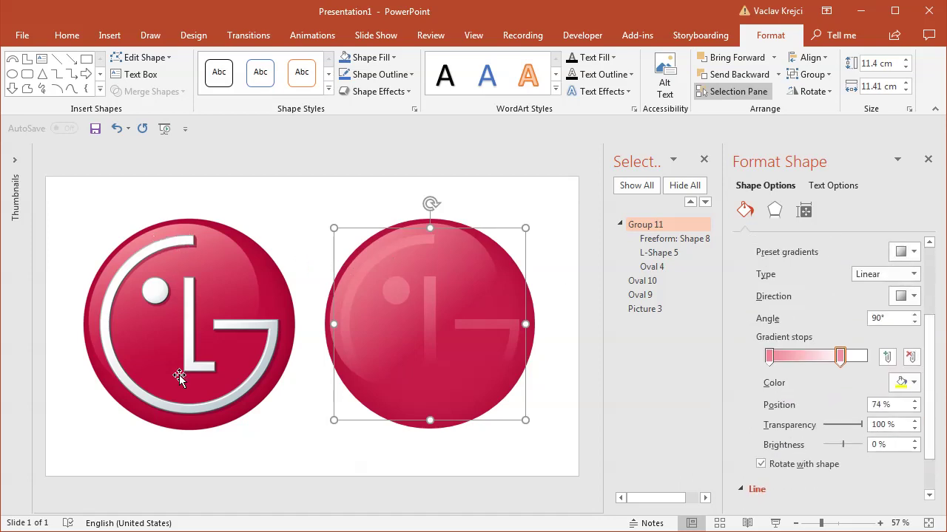
- Sample white from the original letters for the left stop, silver for the right stop at 100%
{"action": "left_click", "coordinate": [771, 358]}
{"action": "left_click", "coordinate": [902, 383]}
{"action": "key", "text": "e"}
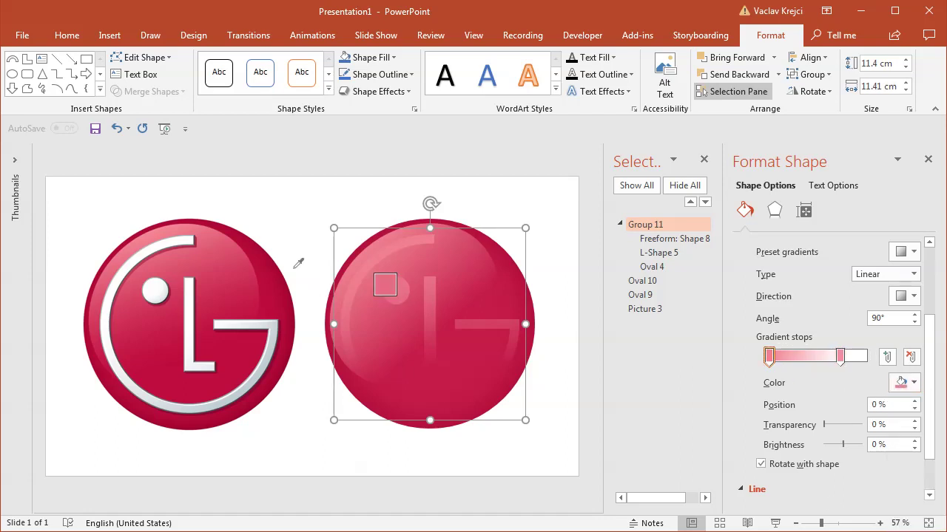
{"action": "left_click", "coordinate": [185, 235]}
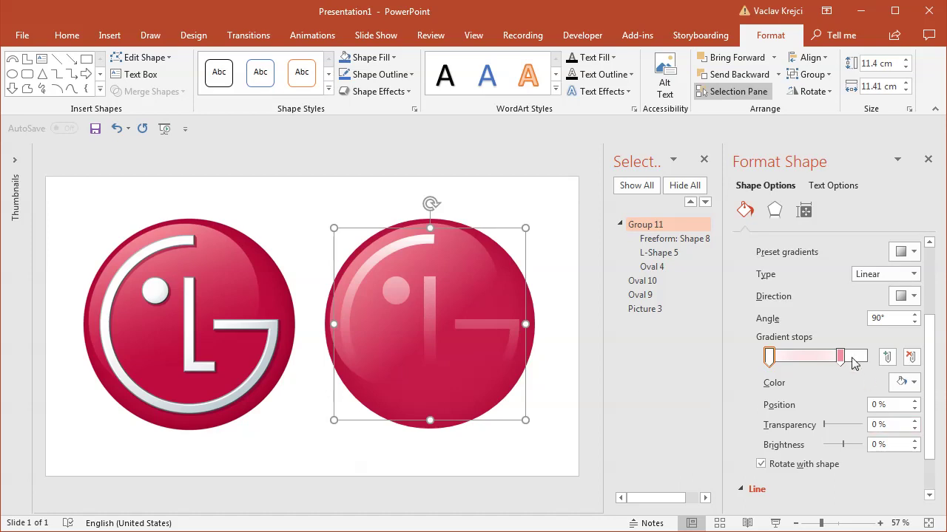
{"action": "left_click", "coordinate": [840, 357]}
{"action": "left_click", "coordinate": [914, 383]}
{"action": "key", "text": "e"}
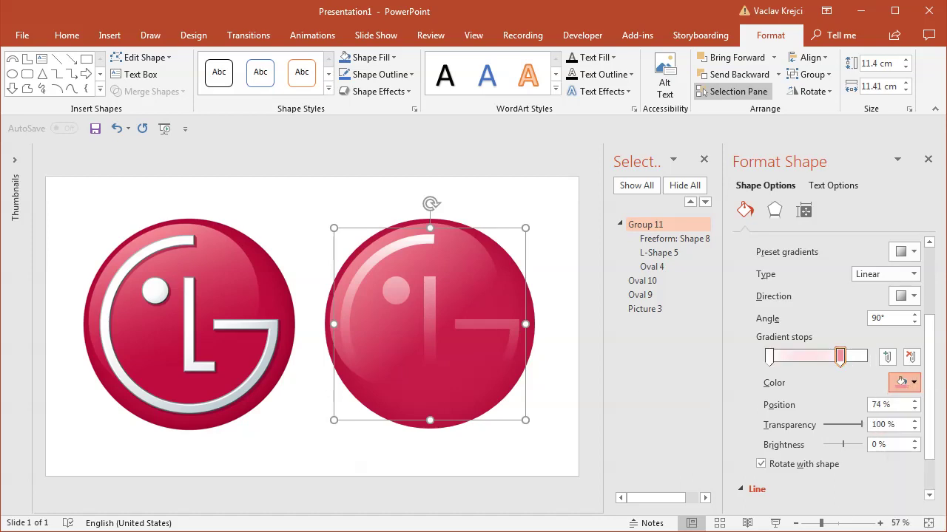
{"action": "left_click", "coordinate": [192, 407]}
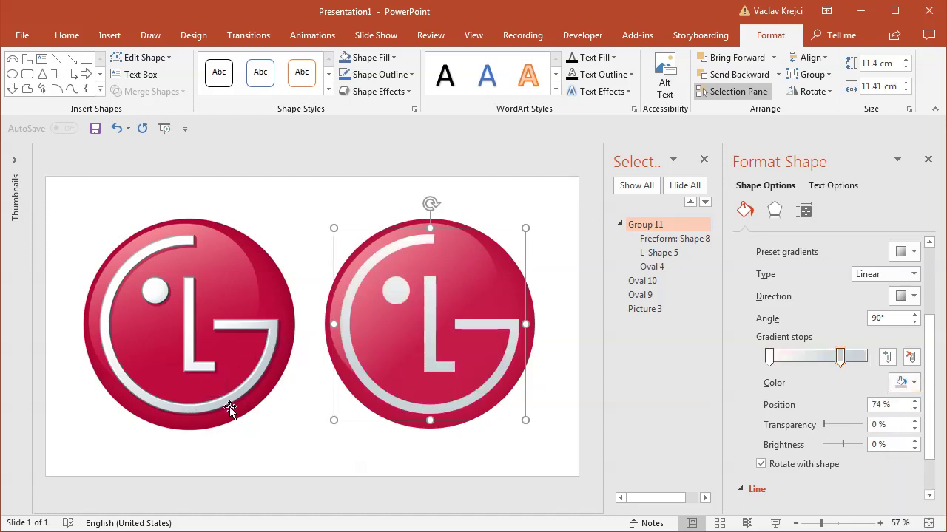
{"action": "left_click_drag", "start_coordinate": [839, 359], "coordinate": [866, 357]}
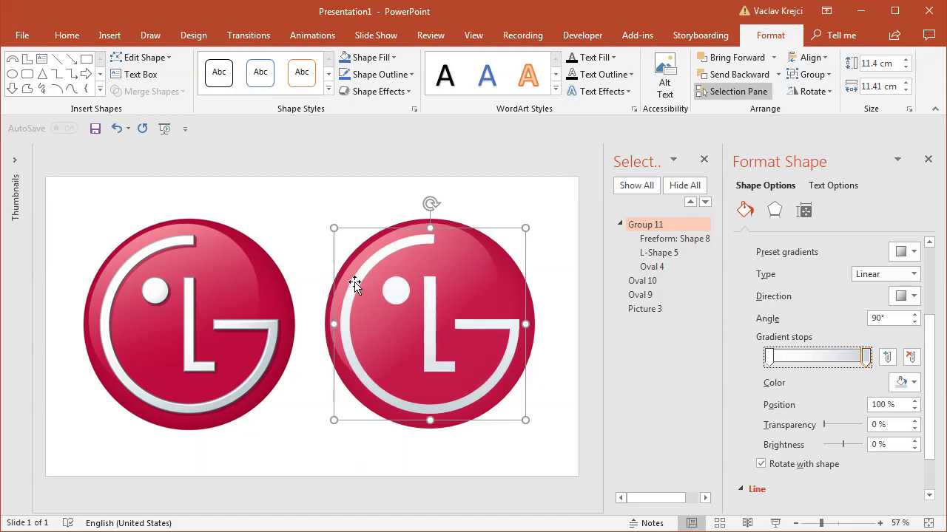
- Apply an Angle top bevel to the grouped silver L, dot and G
{"action": "left_click", "coordinate": [774, 212]}
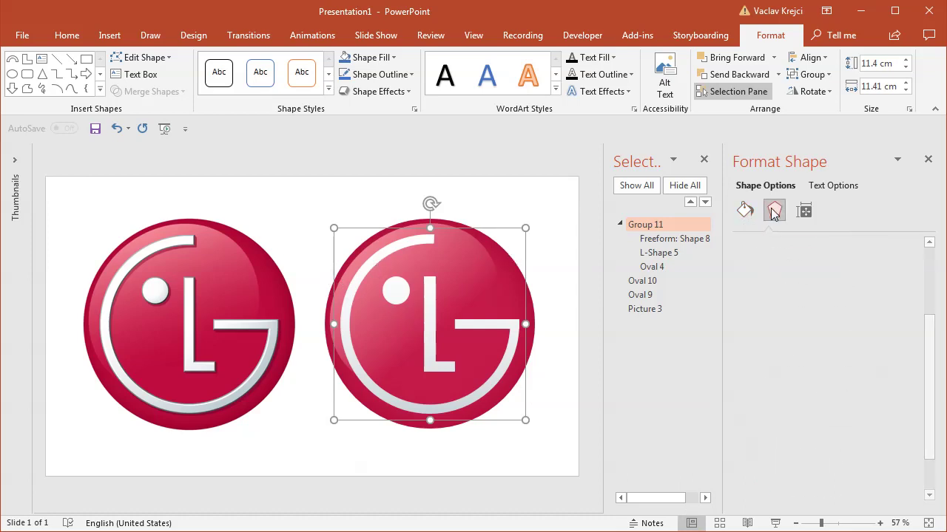
{"action": "left_click", "coordinate": [784, 473]}
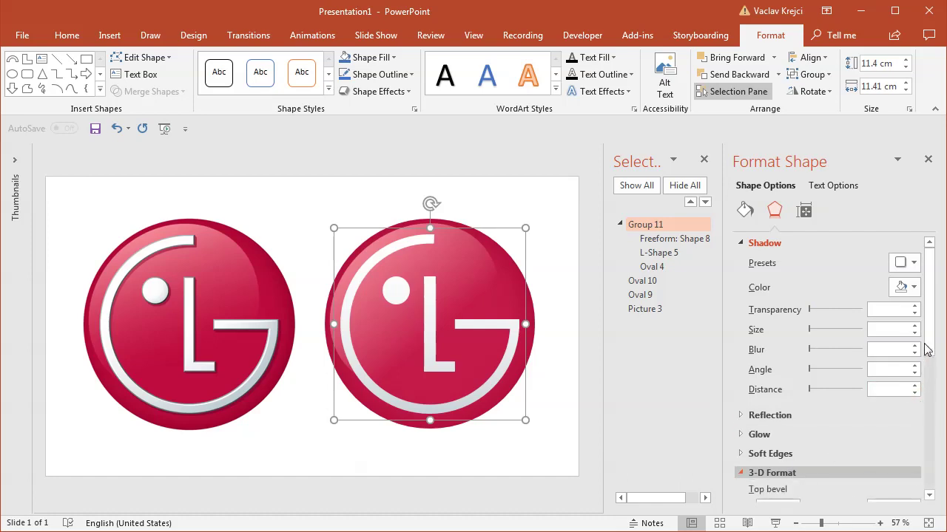
{"action": "scroll", "coordinate": [850, 318], "scroll_direction": "down", "scroll_amount": 6}
{"action": "left_click", "coordinate": [782, 265]}
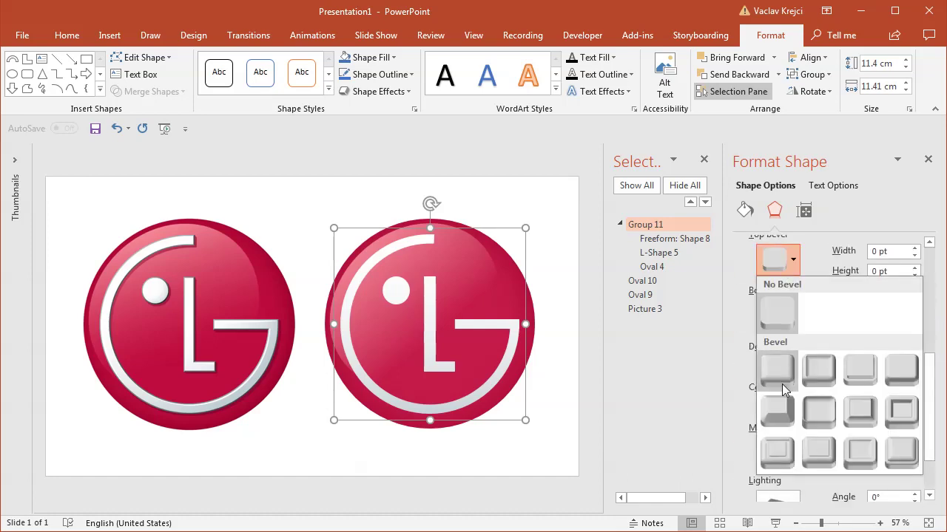
{"action": "left_click", "coordinate": [775, 411]}
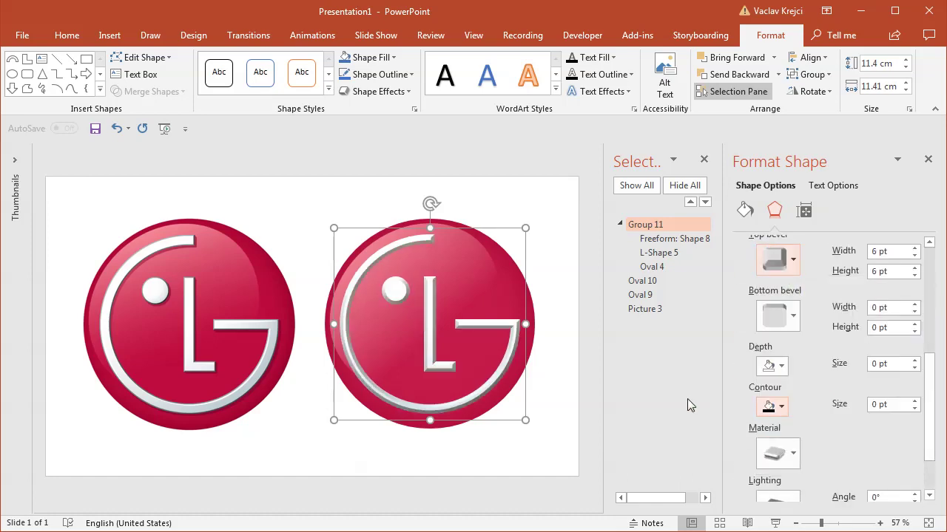
{"action": "left_click", "coordinate": [840, 524]}
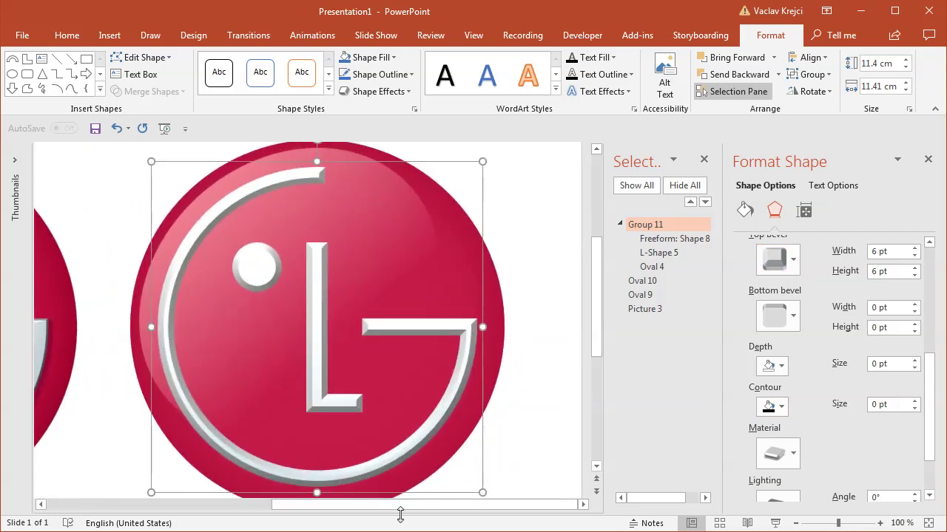
{"action": "left_click_drag", "start_coordinate": [397, 511], "coordinate": [332, 513]}
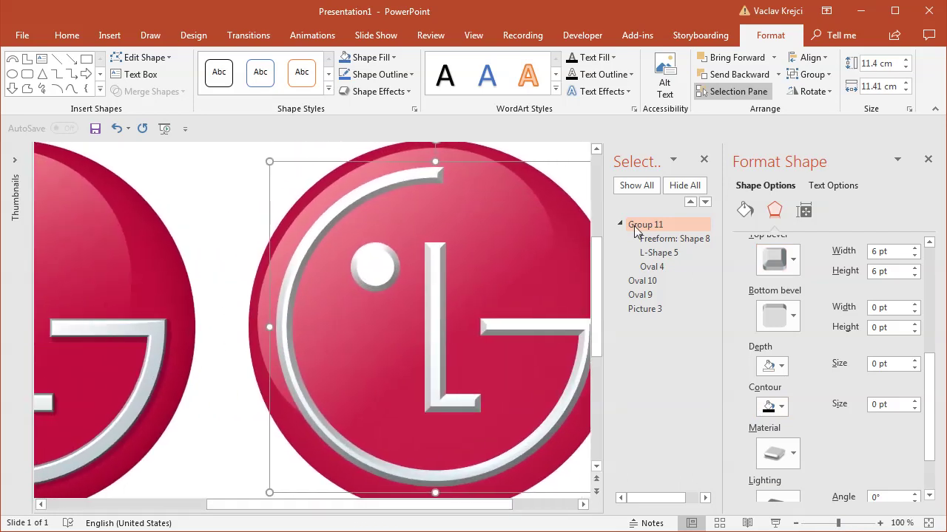
- Set the top bevel width to 2 pt and height to 3 pt
{"action": "left_click_drag", "start_coordinate": [892, 251], "coordinate": [868, 252]}
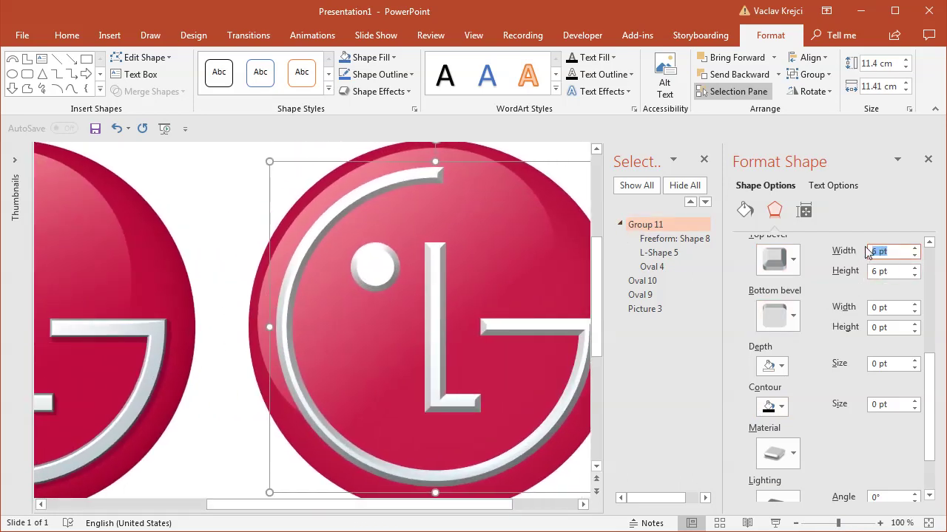
{"action": "type", "text": "3"}
{"action": "key", "text": "BackSpace"}
{"action": "type", "text": "2"}
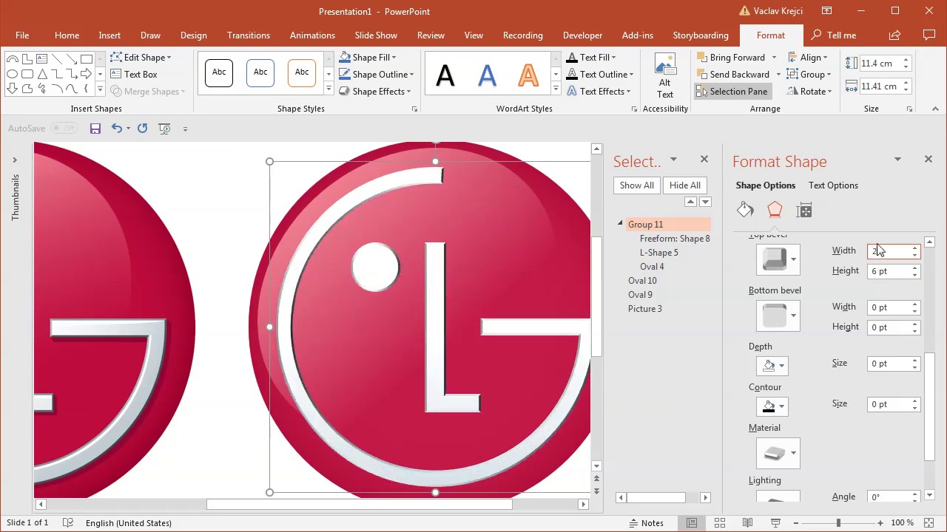
{"action": "left_click_drag", "start_coordinate": [894, 271], "coordinate": [854, 272]}
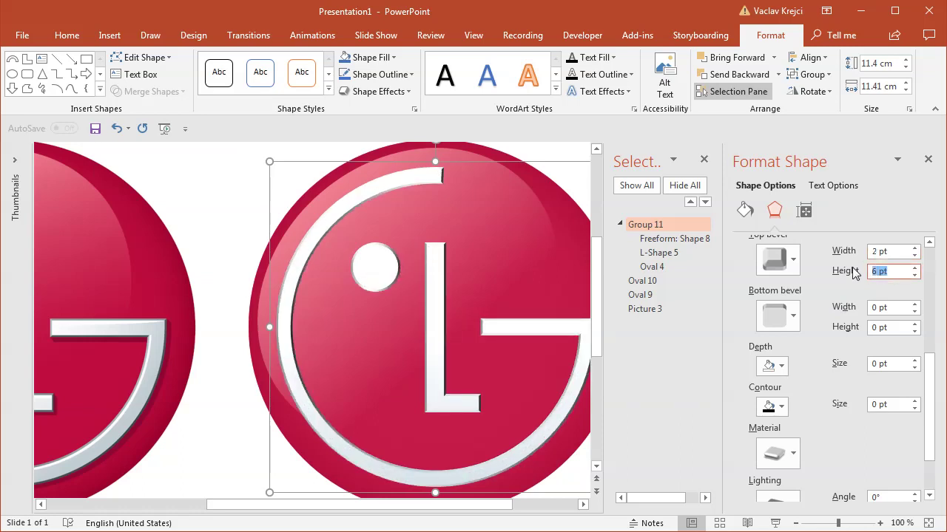
{"action": "type", "text": "3"}
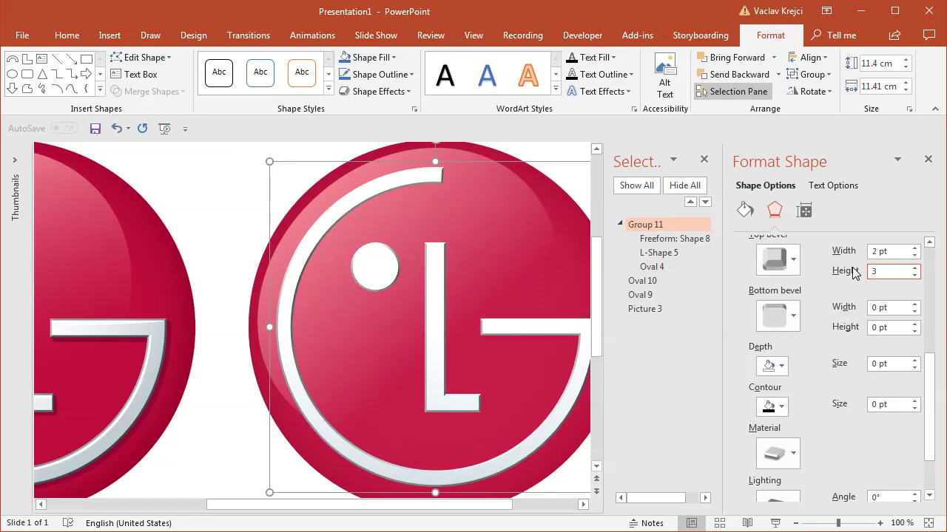
{"action": "key", "text": "Return"}
{"action": "key", "text": "Down"}
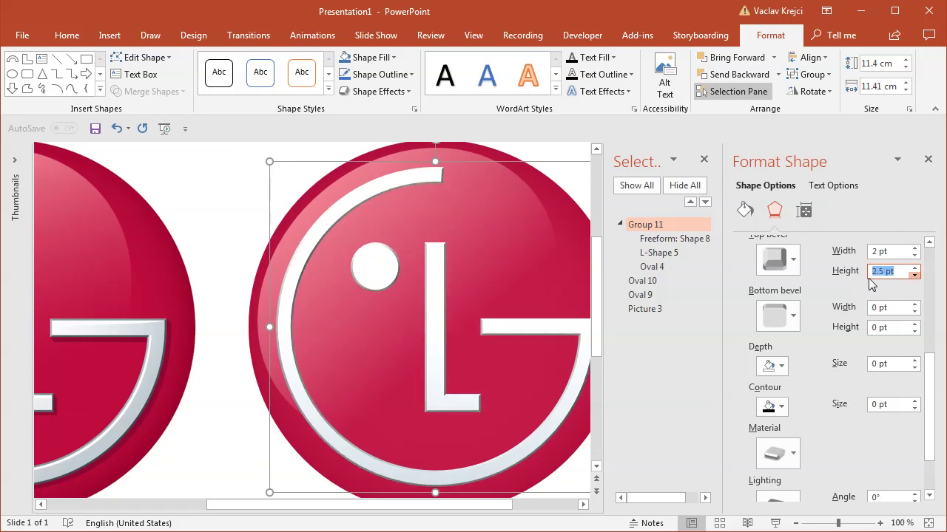
{"action": "key", "text": "Up"}
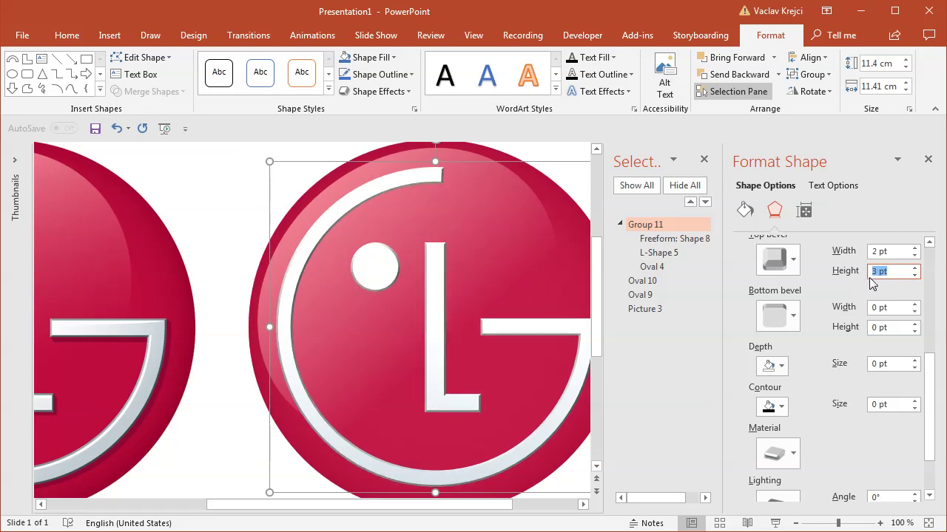
{"action": "key", "text": "Down"}
{"action": "key", "text": "Up"}
{"action": "left_click", "coordinate": [828, 523]}
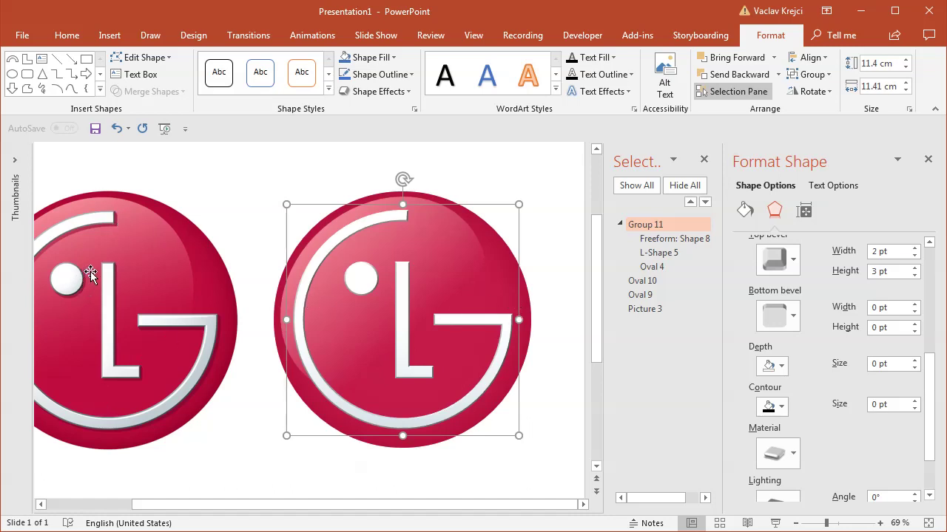
{"action": "left_click_drag", "start_coordinate": [929, 363], "coordinate": [929, 248]}
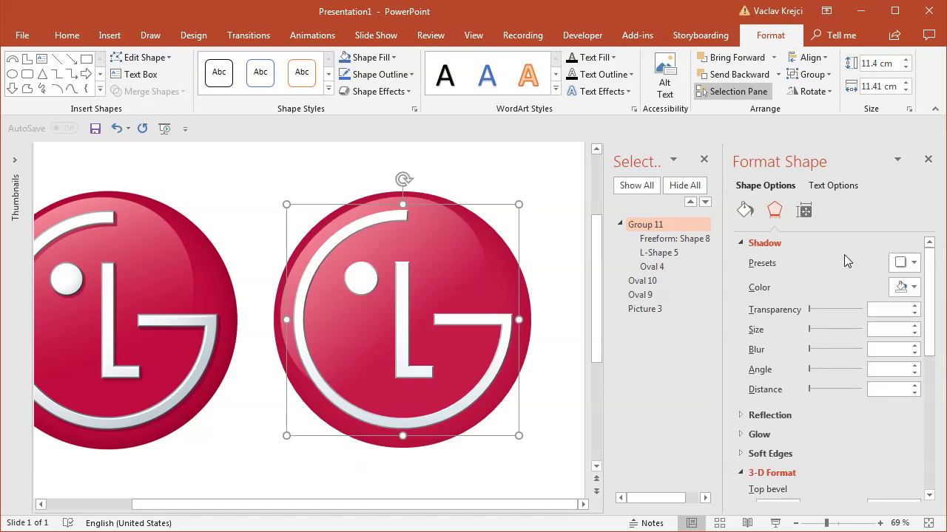
- Add an Offset: Bottom Right shadow with 0 pt blur, 5 pt distance and about 78% transparency
{"action": "left_click", "coordinate": [905, 264]}
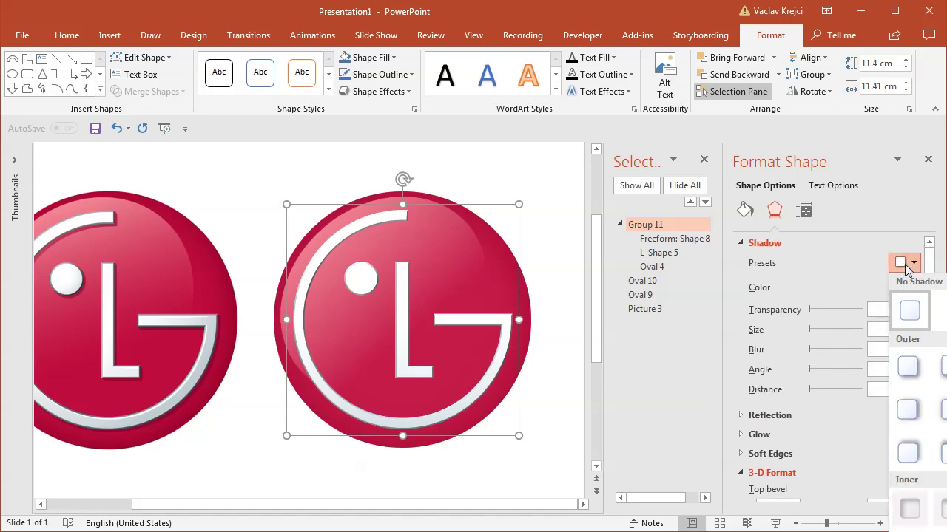
{"action": "left_click", "coordinate": [909, 366]}
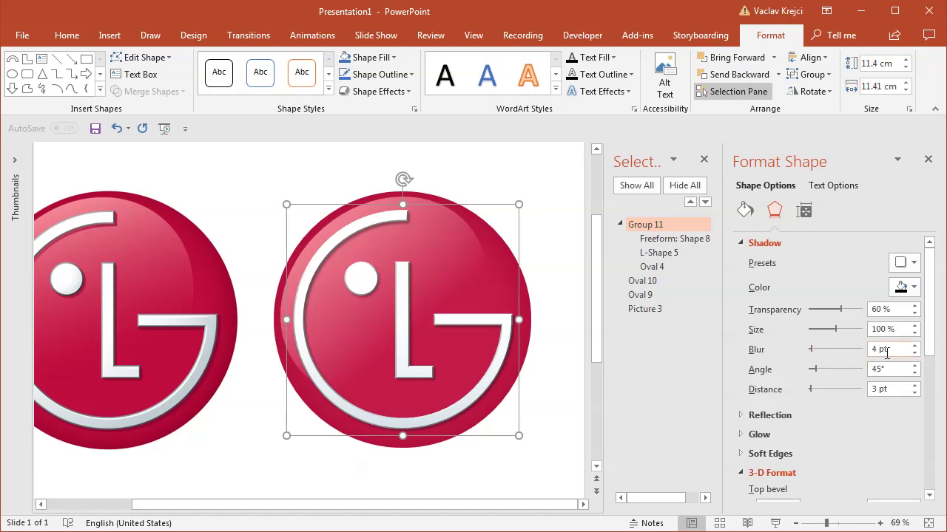
{"action": "key", "text": "Tab"}
{"action": "type", "text": "0"}
{"action": "left_click", "coordinate": [889, 370]}
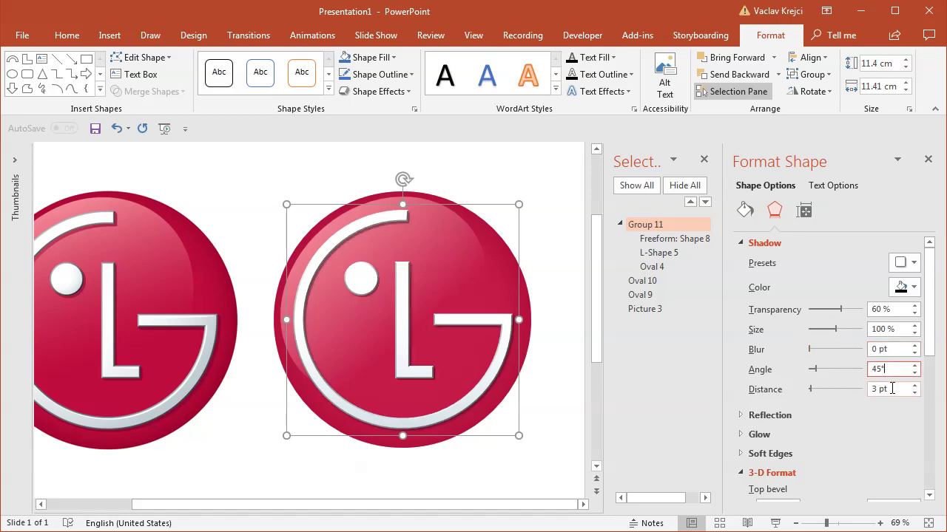
{"action": "left_click", "coordinate": [892, 389]}
{"action": "key", "text": "Up"}
{"action": "key", "text": "Up"}
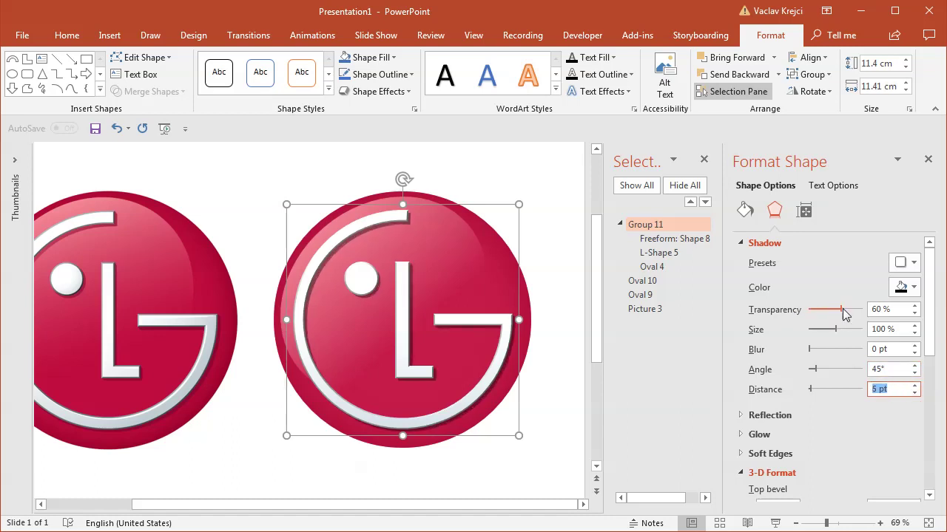
{"action": "left_click_drag", "start_coordinate": [841, 313], "coordinate": [853, 314]}
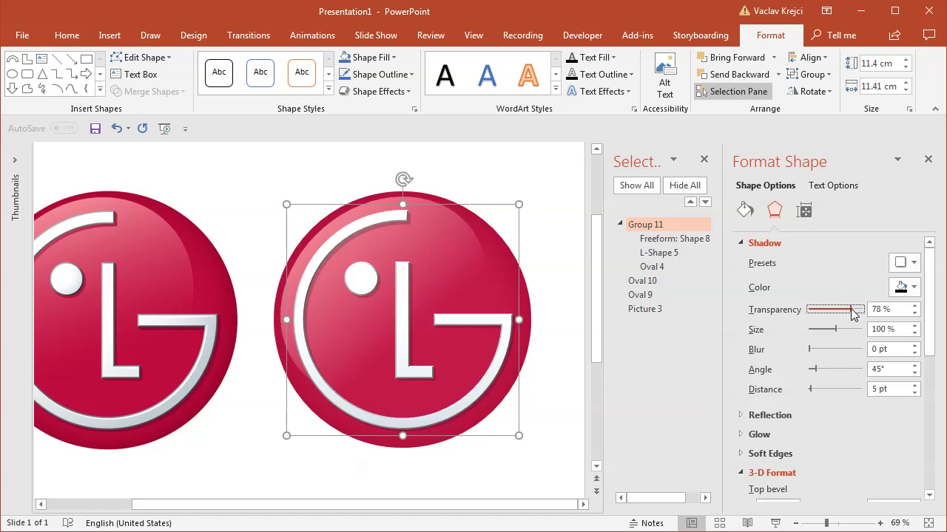
{"action": "left_click", "coordinate": [237, 188]}
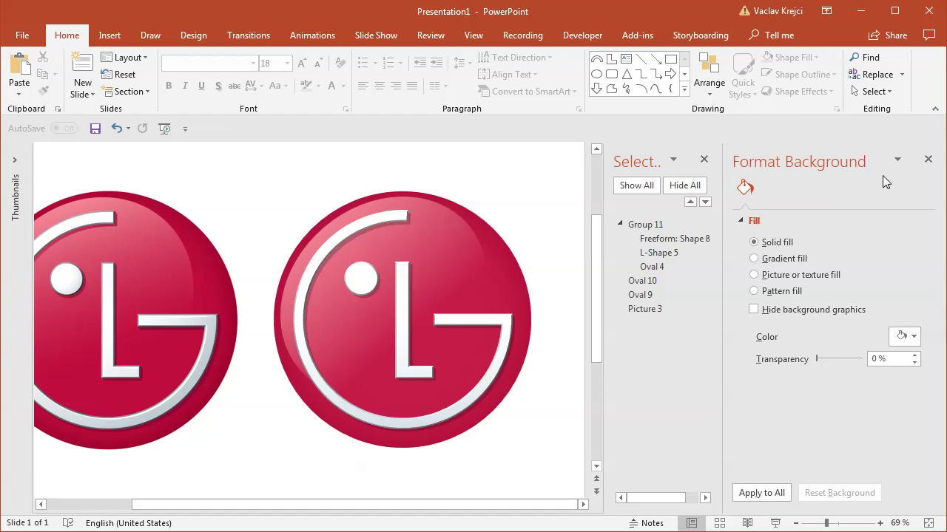
- Close the Selection and Format Background panes and zoom the slide to 90%
{"action": "left_click", "coordinate": [704, 160]}
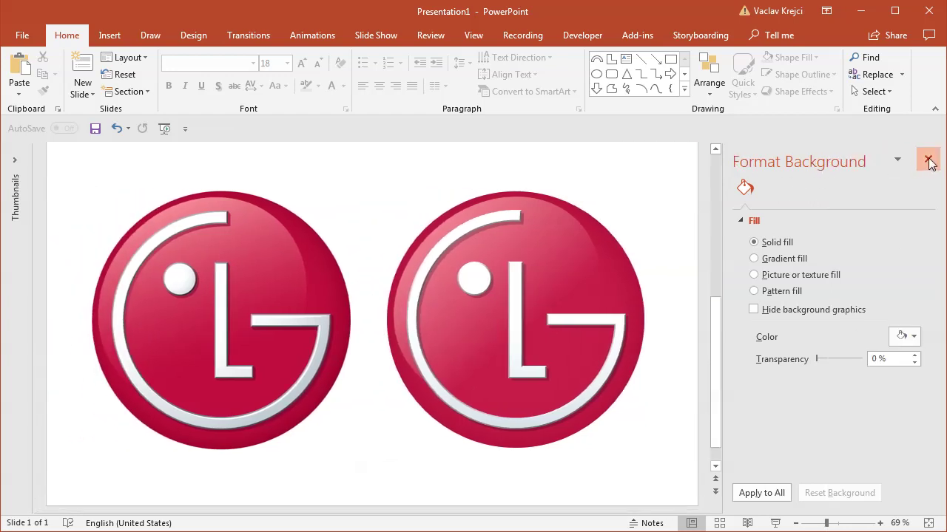
{"action": "left_click", "coordinate": [928, 160]}
{"action": "left_click", "coordinate": [879, 523]}
{"action": "left_click", "coordinate": [879, 523]}
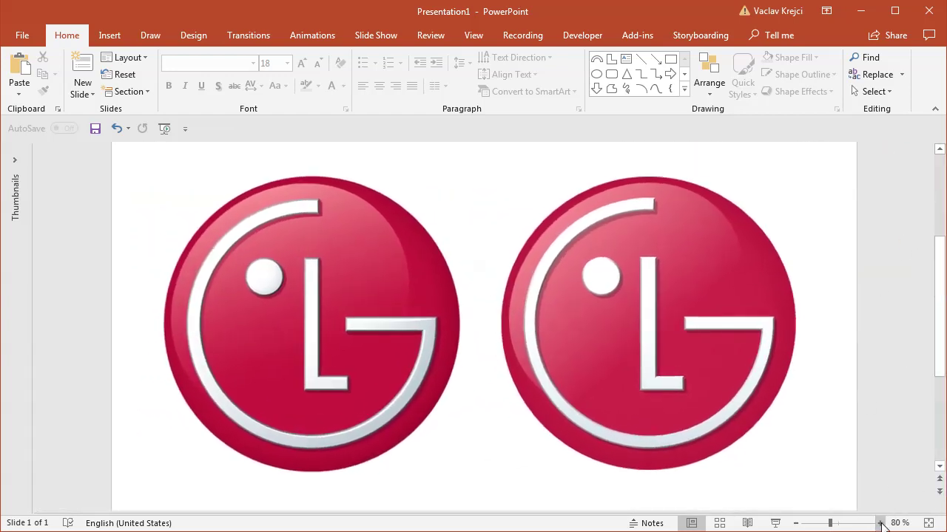
{"action": "left_click", "coordinate": [880, 523]}
{"action": "left_click_drag", "start_coordinate": [944, 331], "coordinate": [944, 336]}
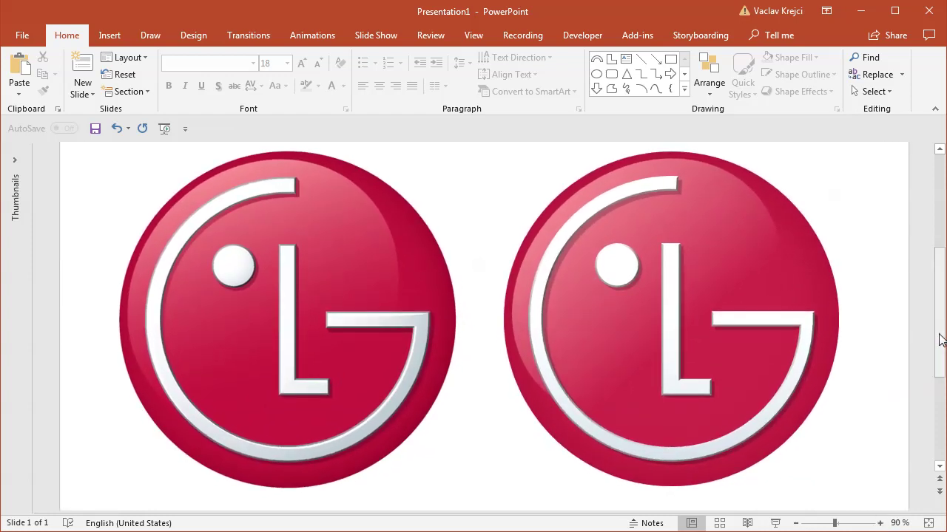